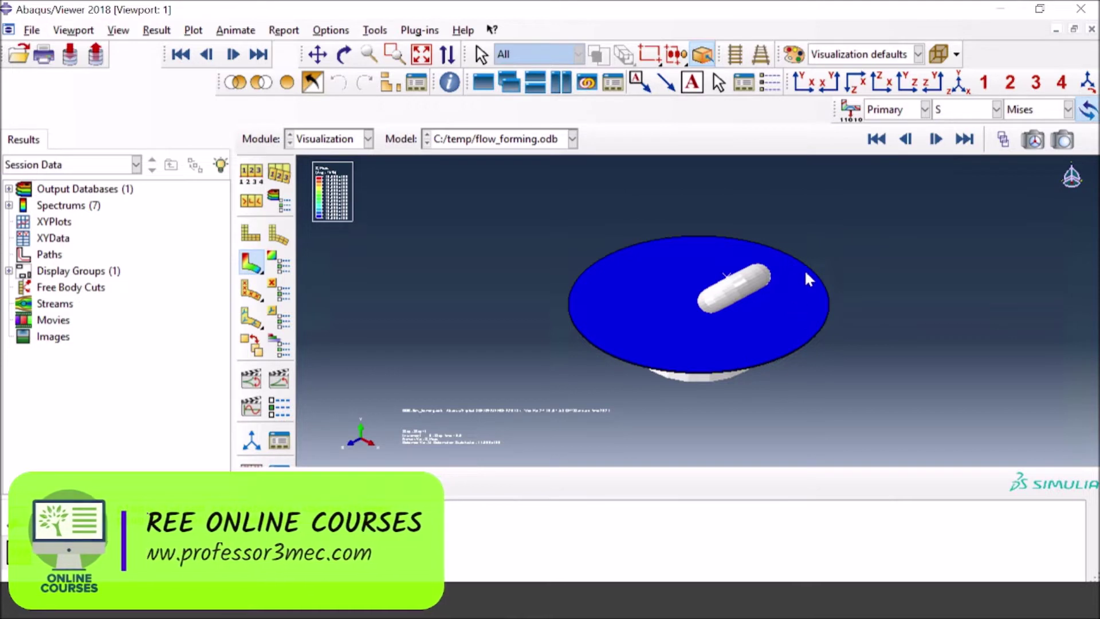
- Advance frame by frame through the Mises stress contour results of the flow-forming model to examine how the disc deforms
click(935, 139)
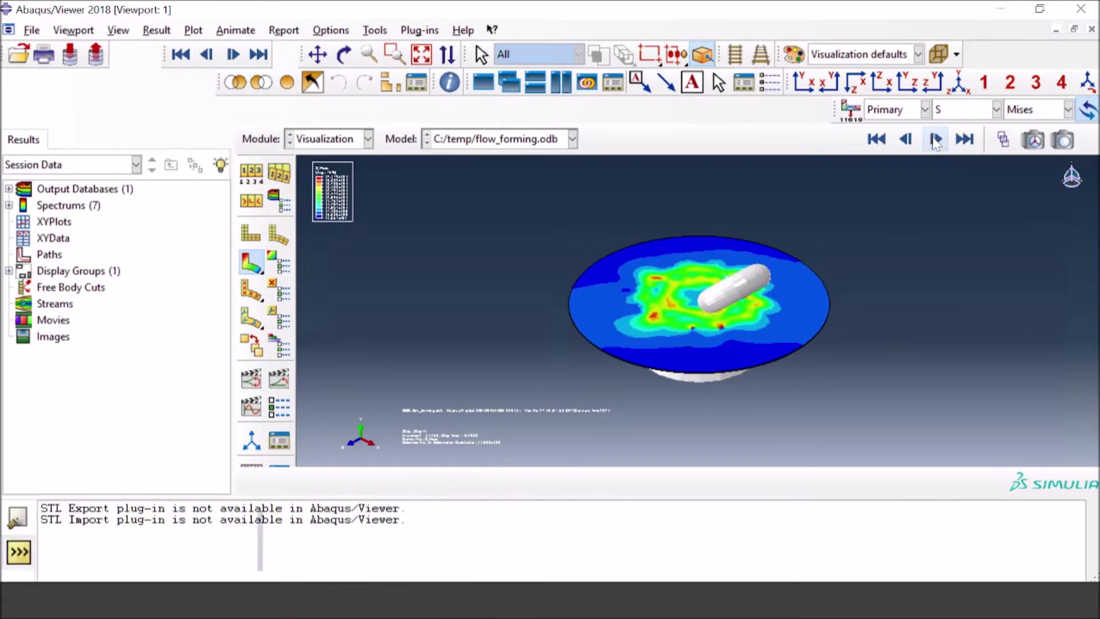
click(935, 139)
click(935, 140)
click(935, 140)
click(935, 139)
click(936, 139)
click(935, 140)
click(935, 140)
click(935, 140)
click(935, 140)
click(935, 140)
click(936, 140)
click(936, 139)
click(935, 140)
click(935, 140)
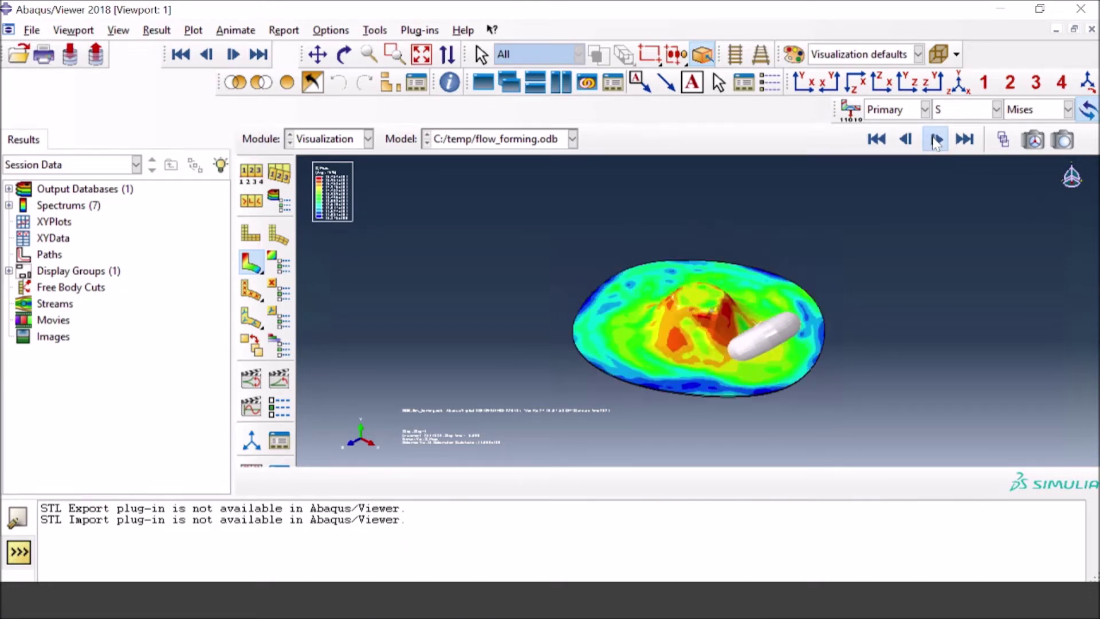
click(935, 140)
click(935, 139)
click(935, 140)
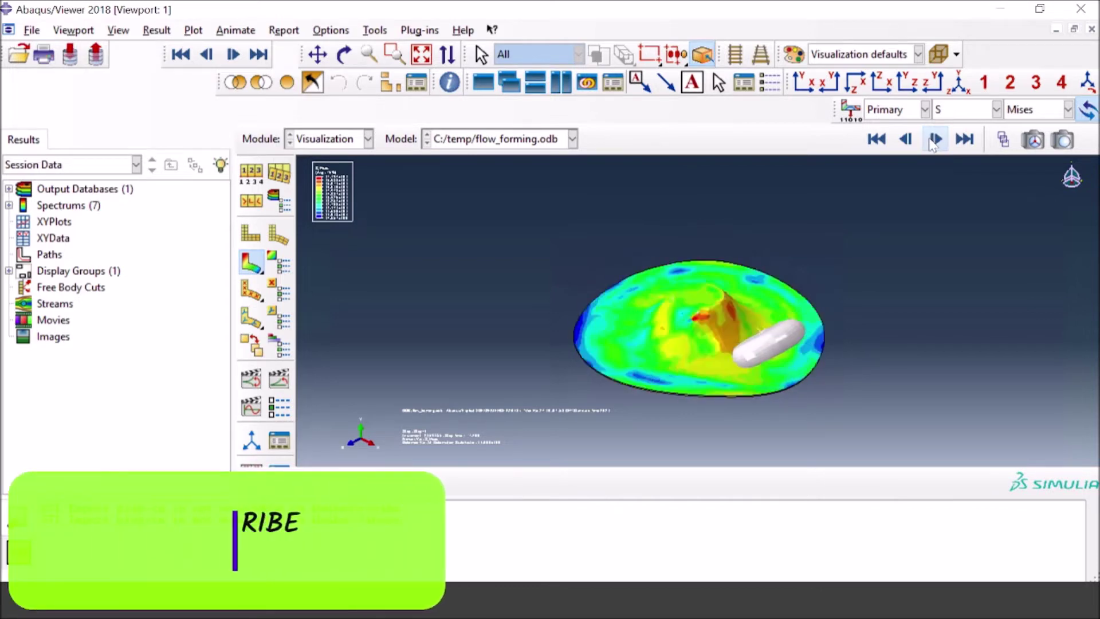
click(934, 140)
click(934, 140)
click(934, 140)
click(934, 140)
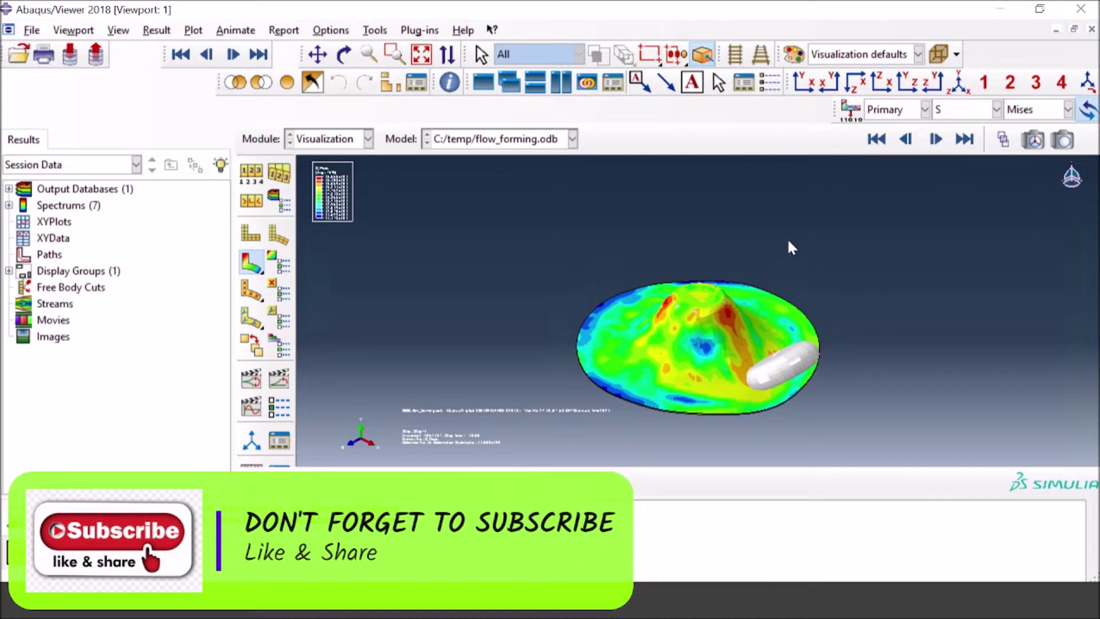
- Animate the stress contours over the time history, using Play once mode and a slow frame rate, and replay the animation
click(280, 381)
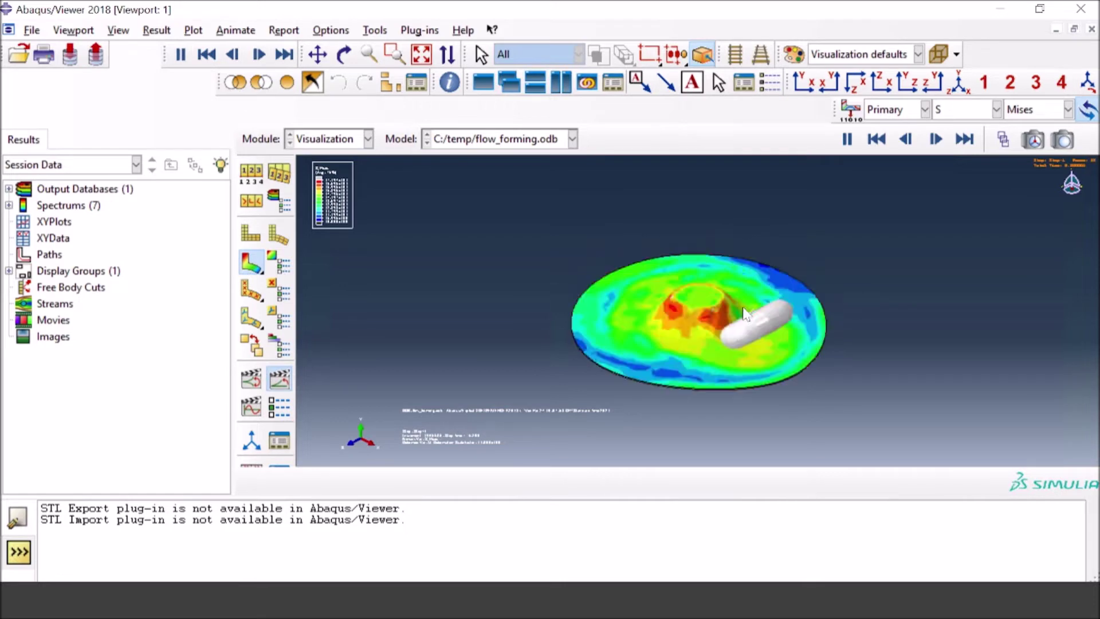
click(277, 410)
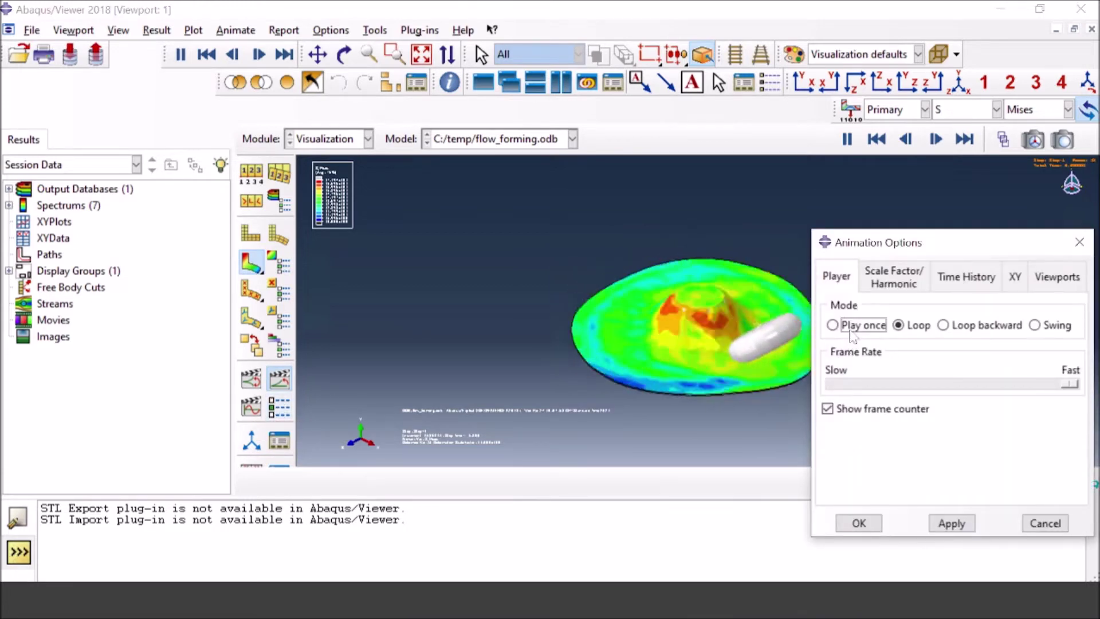
click(835, 326)
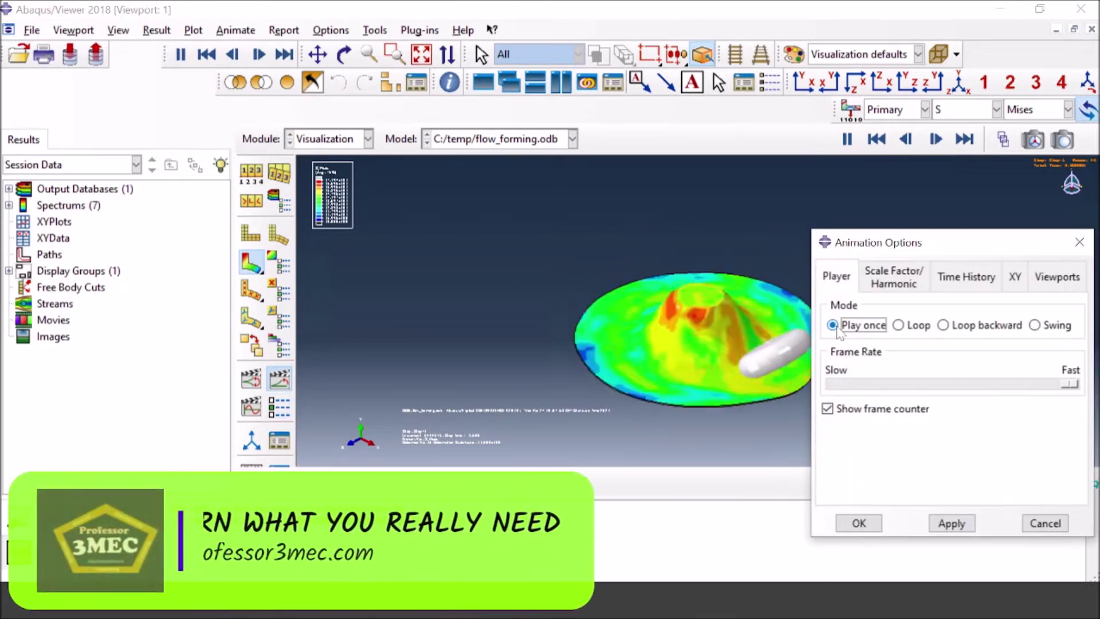
click(939, 385)
click(874, 385)
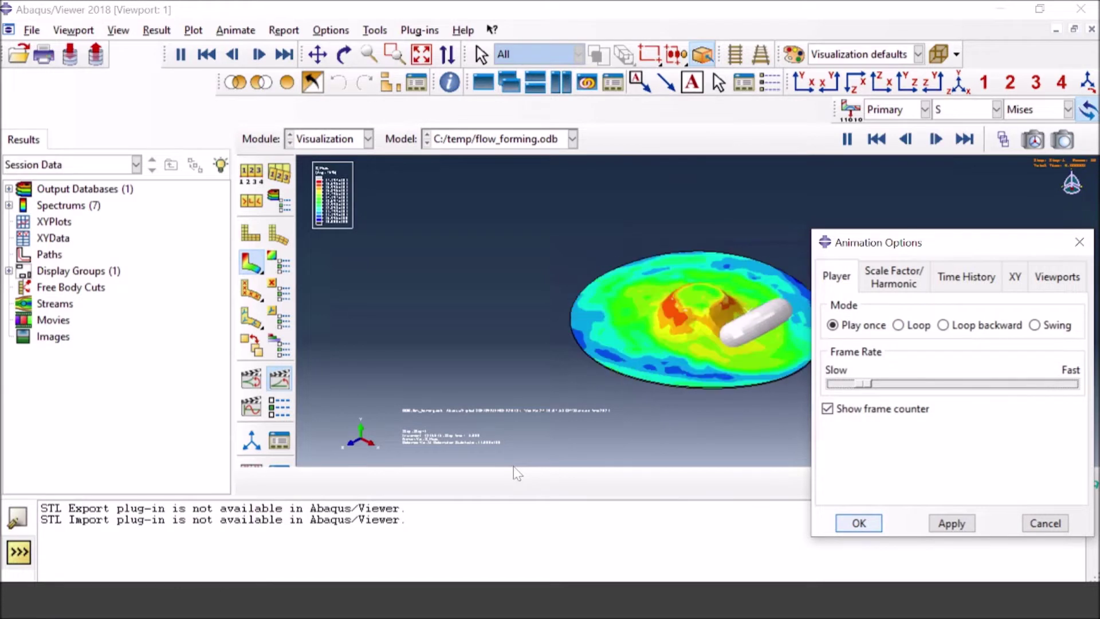
key(Return)
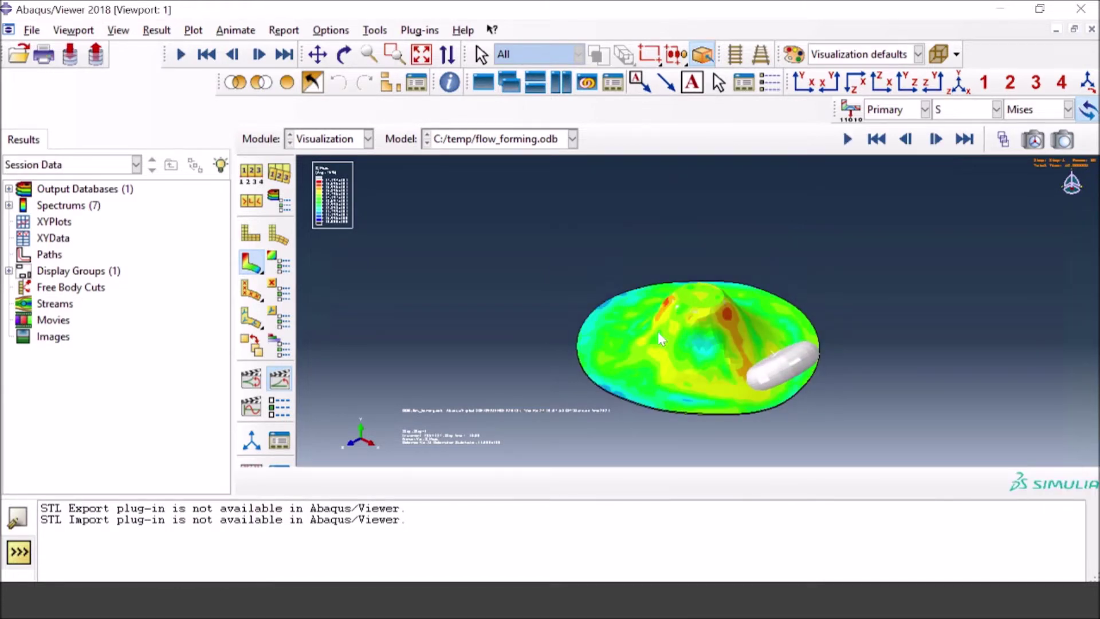
click(846, 139)
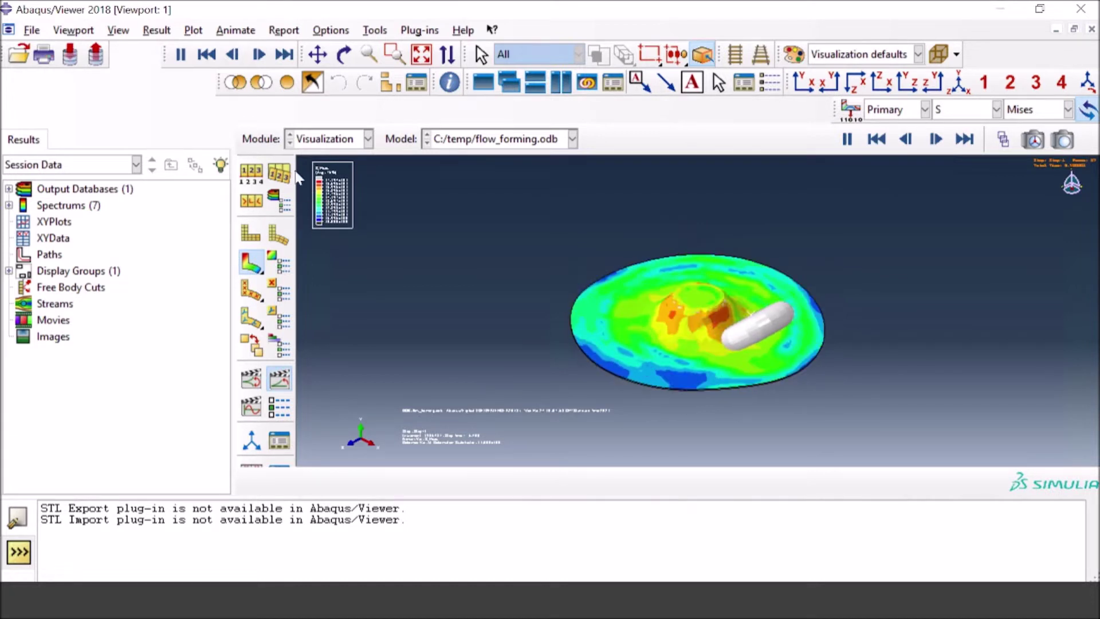
- Enlarge the contour legend text in the viewport annotations to 36 points and accept the annotation options
click(77, 32)
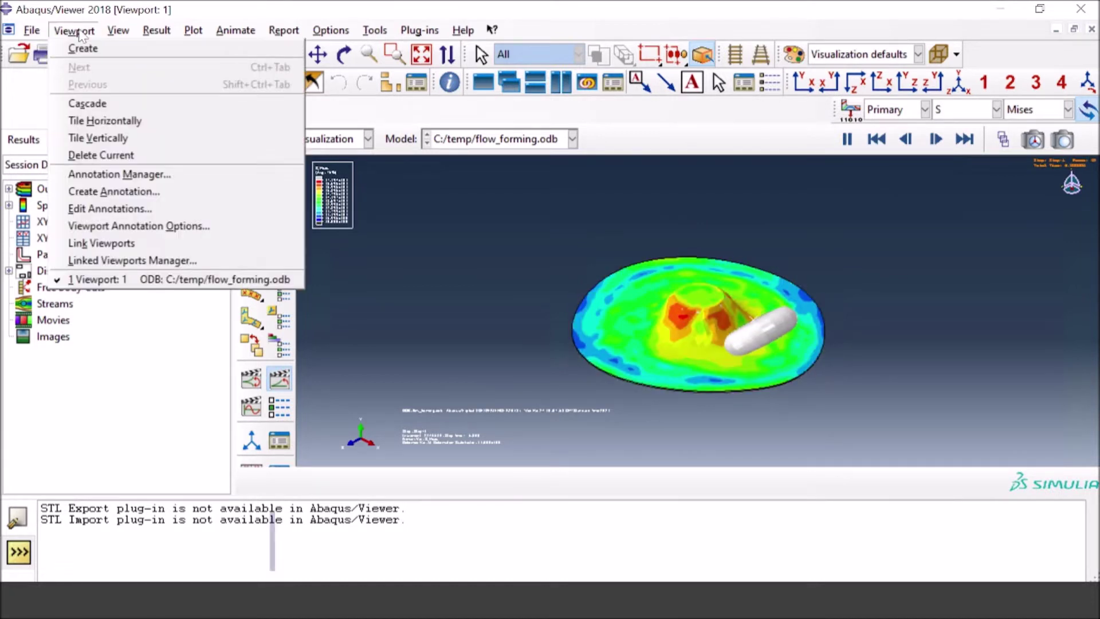
click(137, 226)
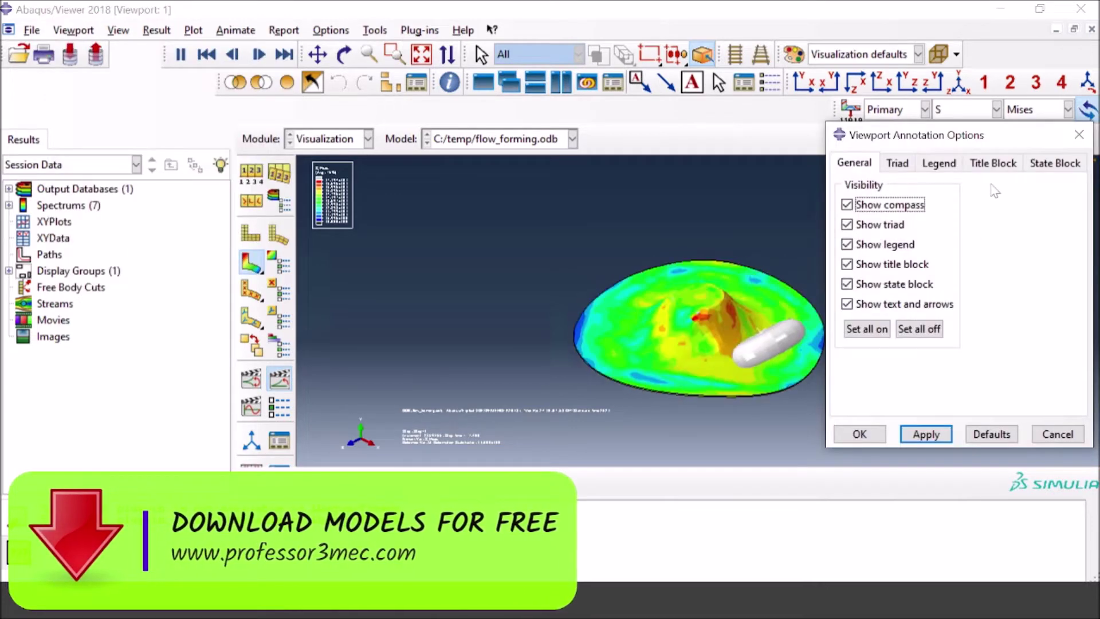
click(934, 168)
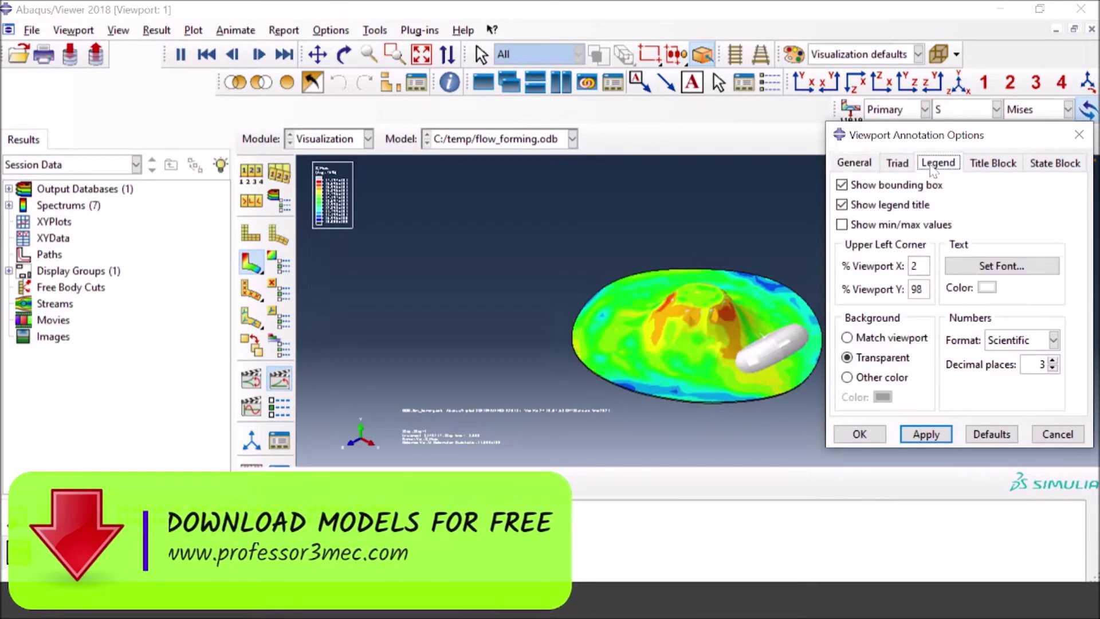
click(1001, 266)
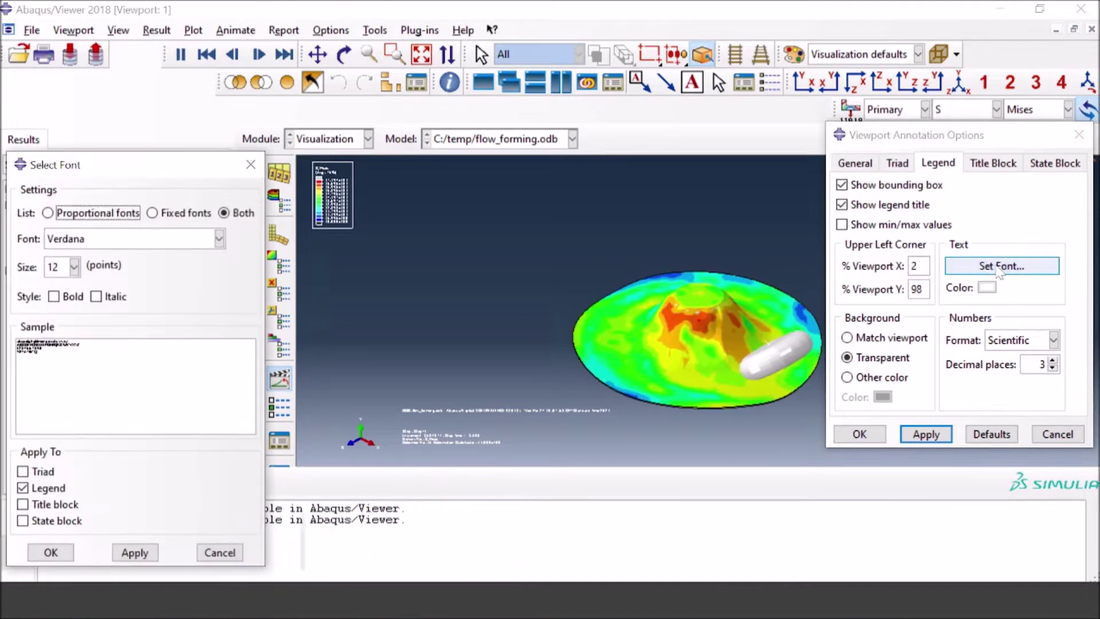
click(73, 267)
click(63, 385)
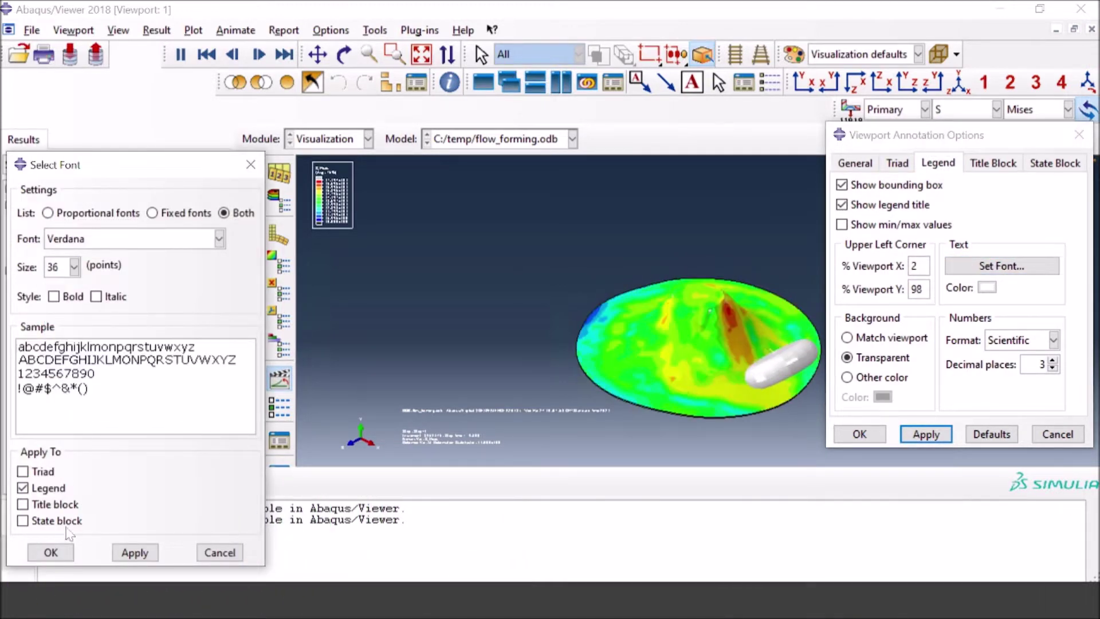
click(50, 553)
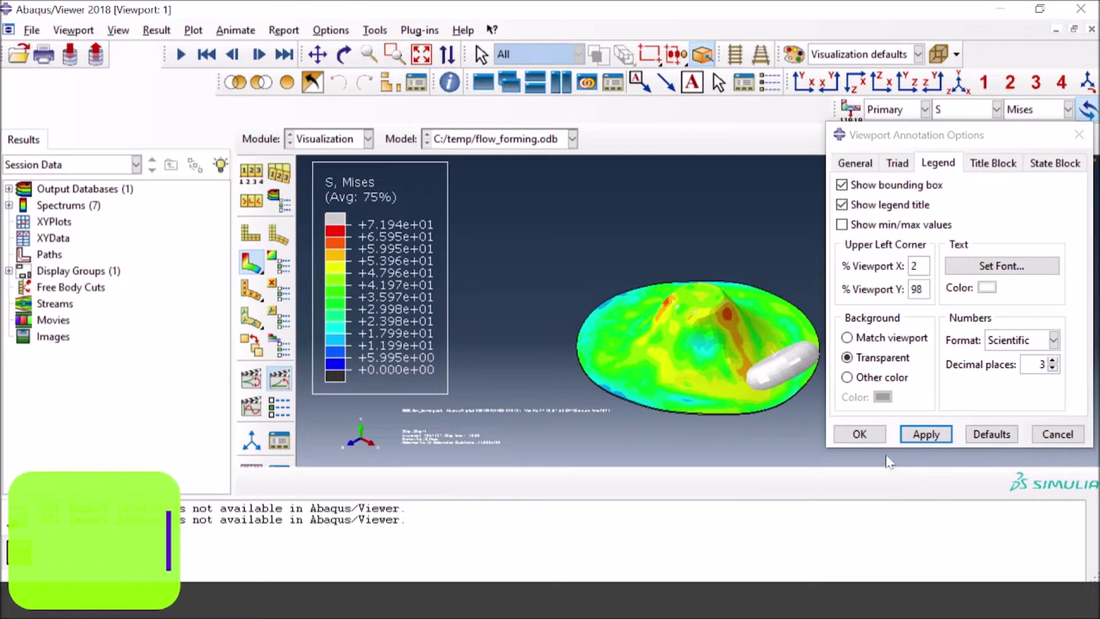
click(1054, 164)
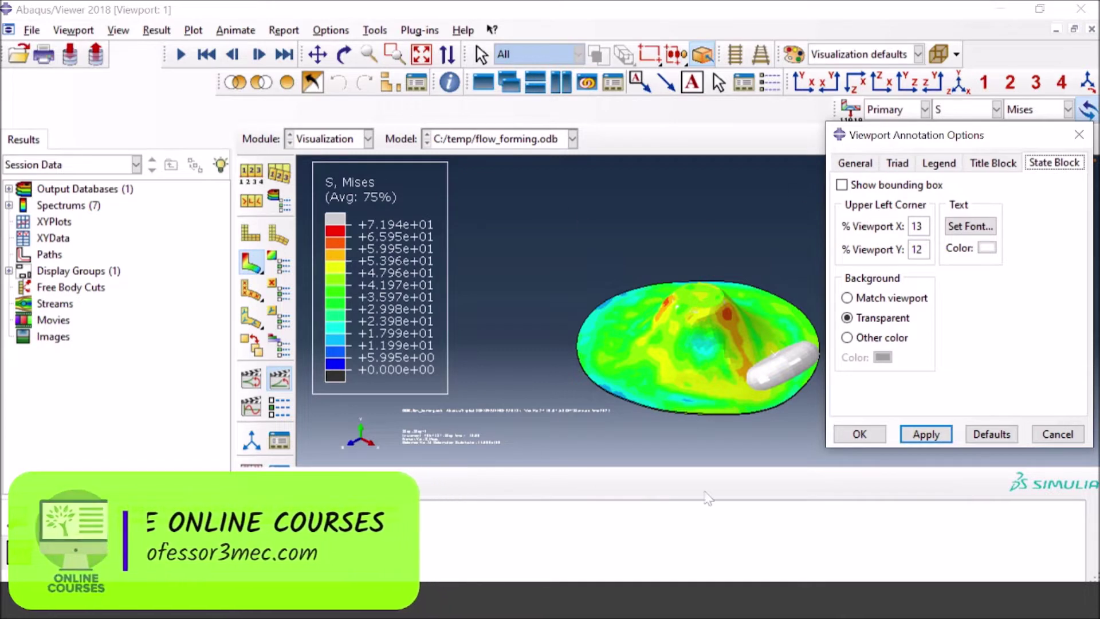
click(861, 435)
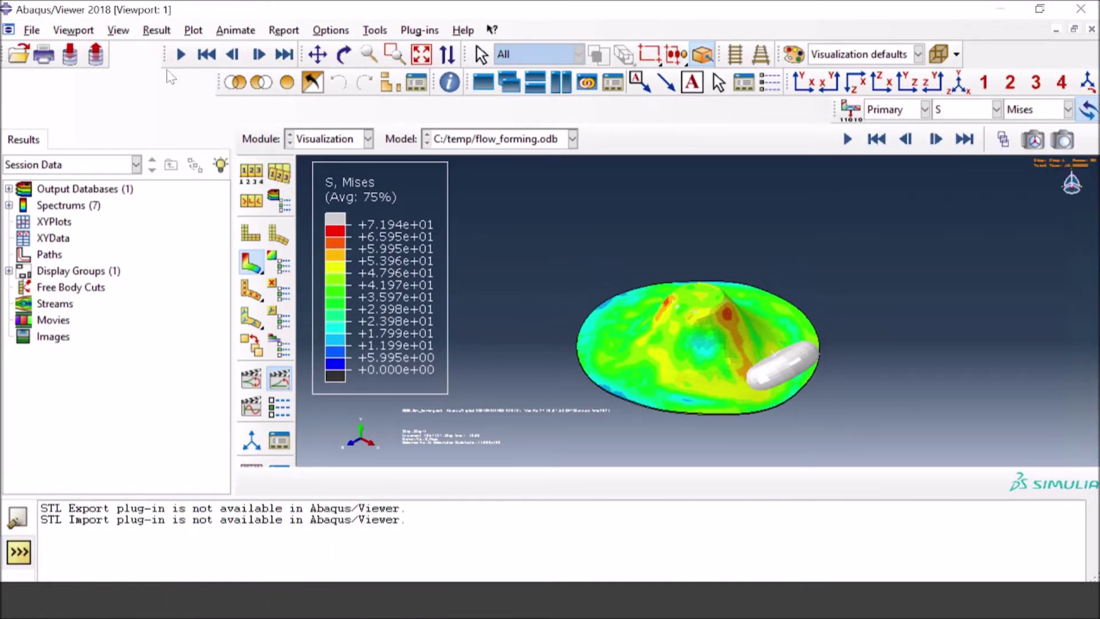
- Create a second viewport of the flow-forming results and tile both viewports vertically
click(75, 30)
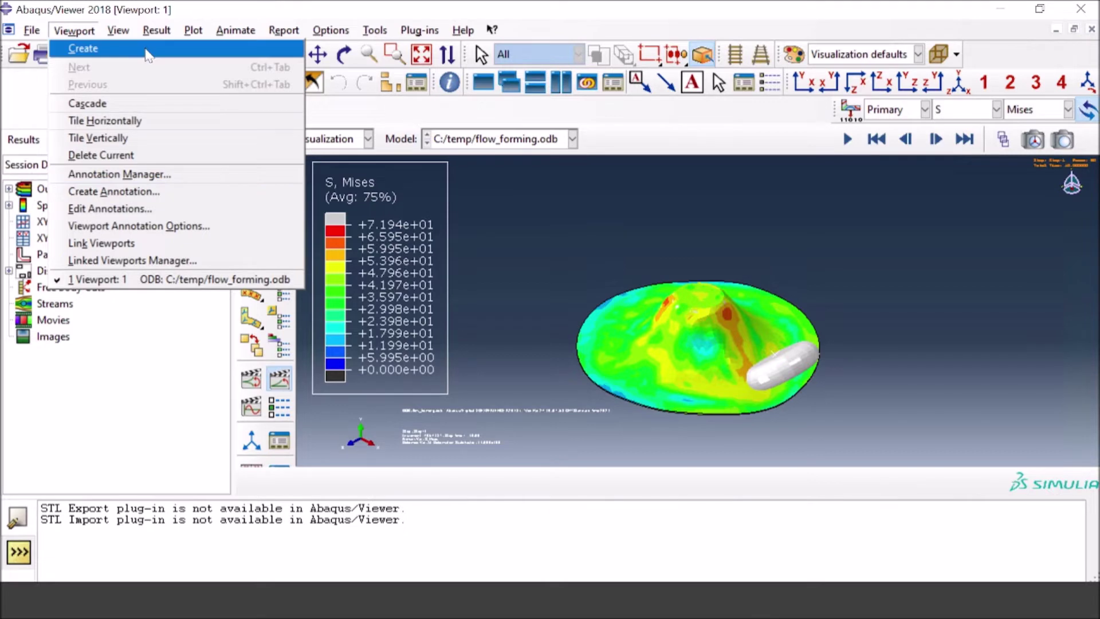
click(148, 55)
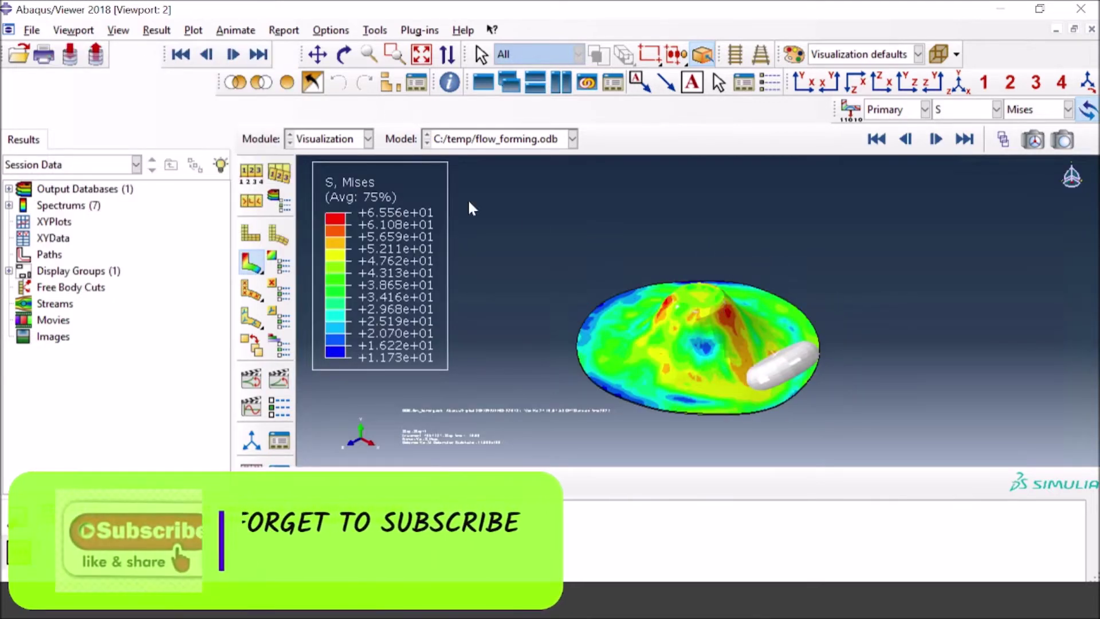
click(81, 32)
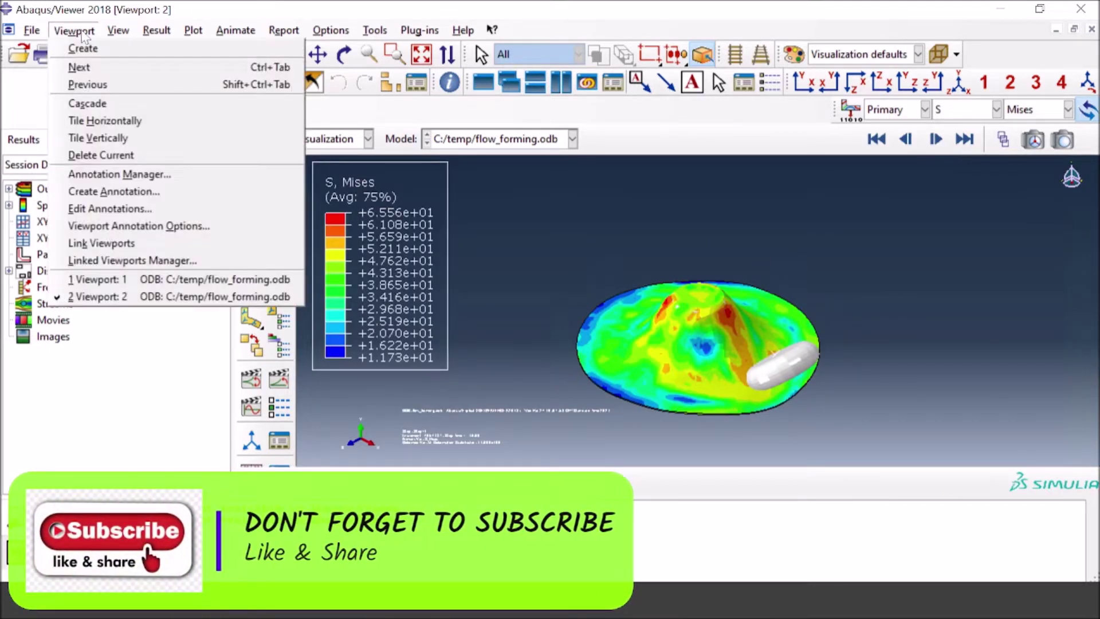
click(117, 139)
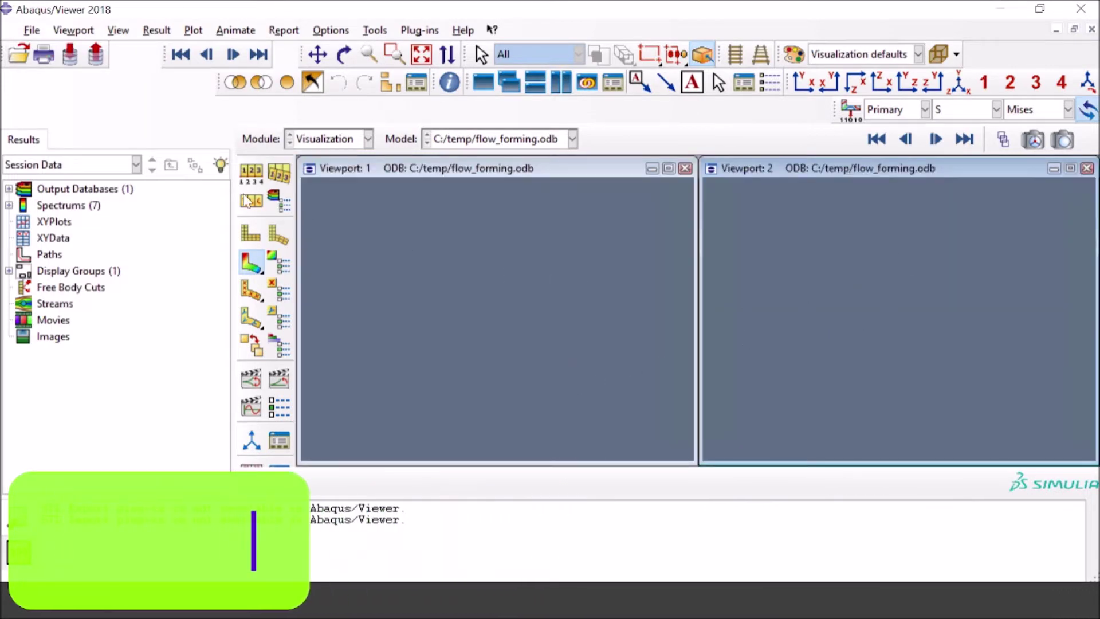
- Add a third viewport of the same results and tile all three vertically
click(56, 30)
click(66, 48)
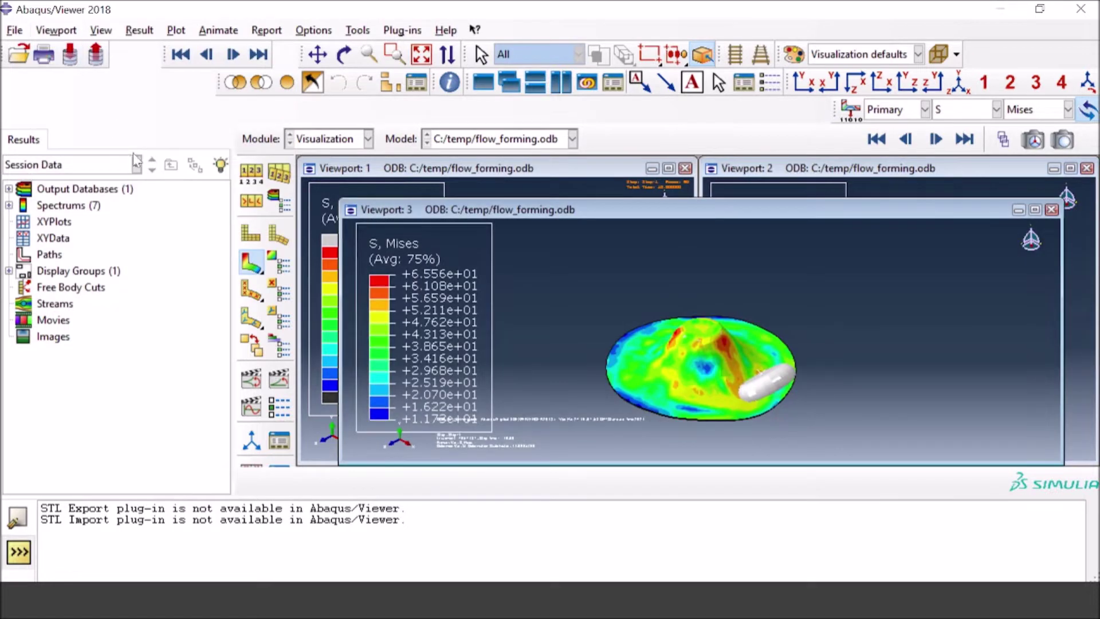
click(56, 30)
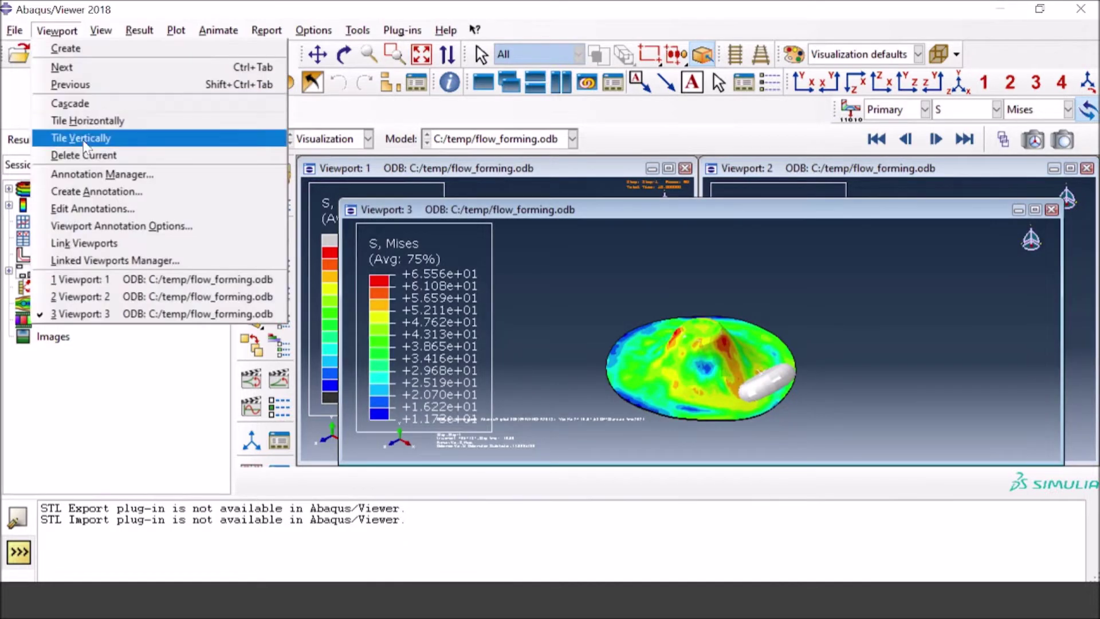
click(89, 141)
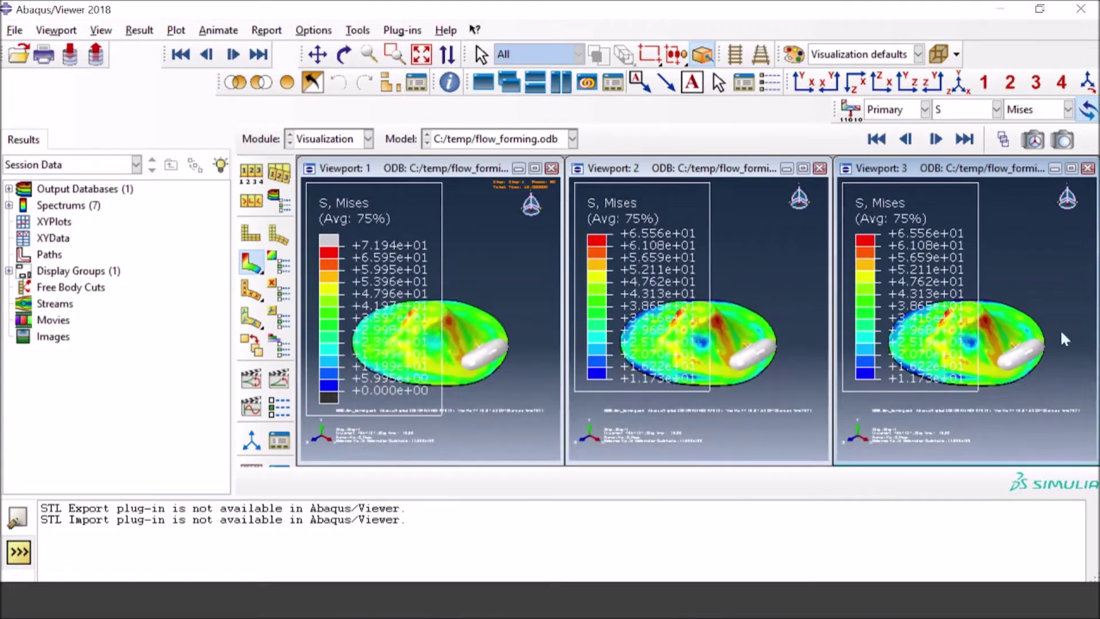
- Add a fourth viewport and tile all four viewports horizontally
click(66, 35)
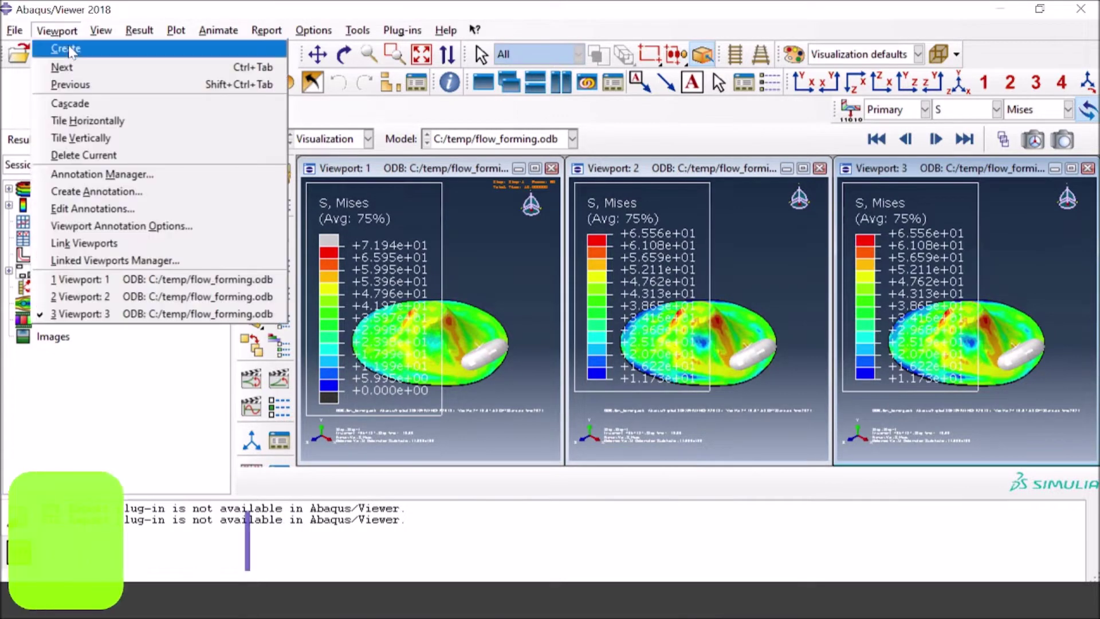
click(65, 47)
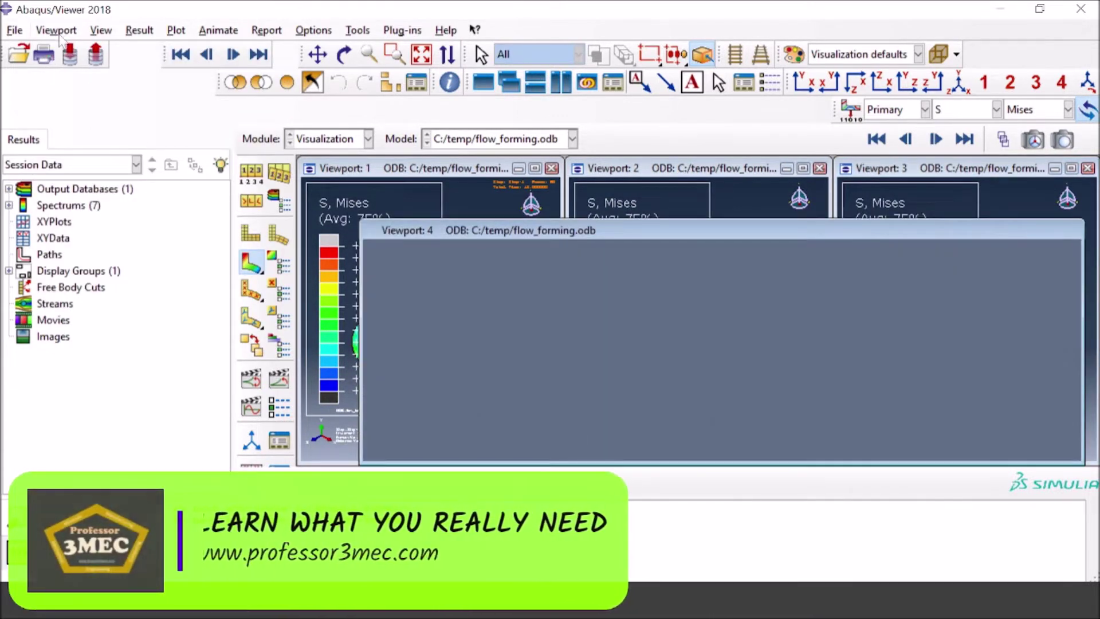
click(62, 32)
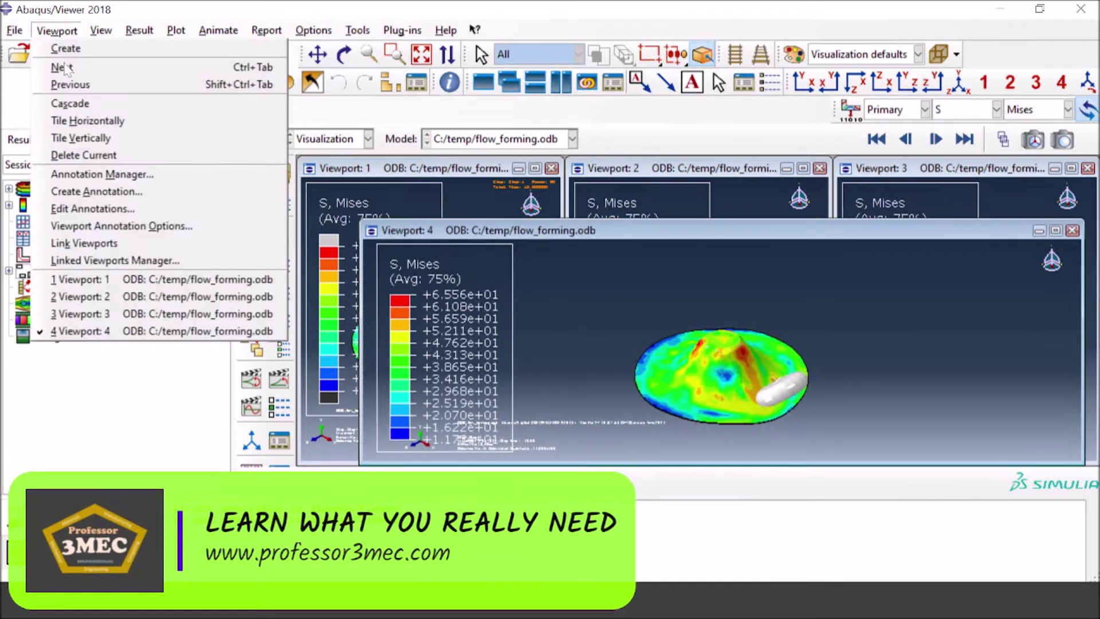
click(77, 120)
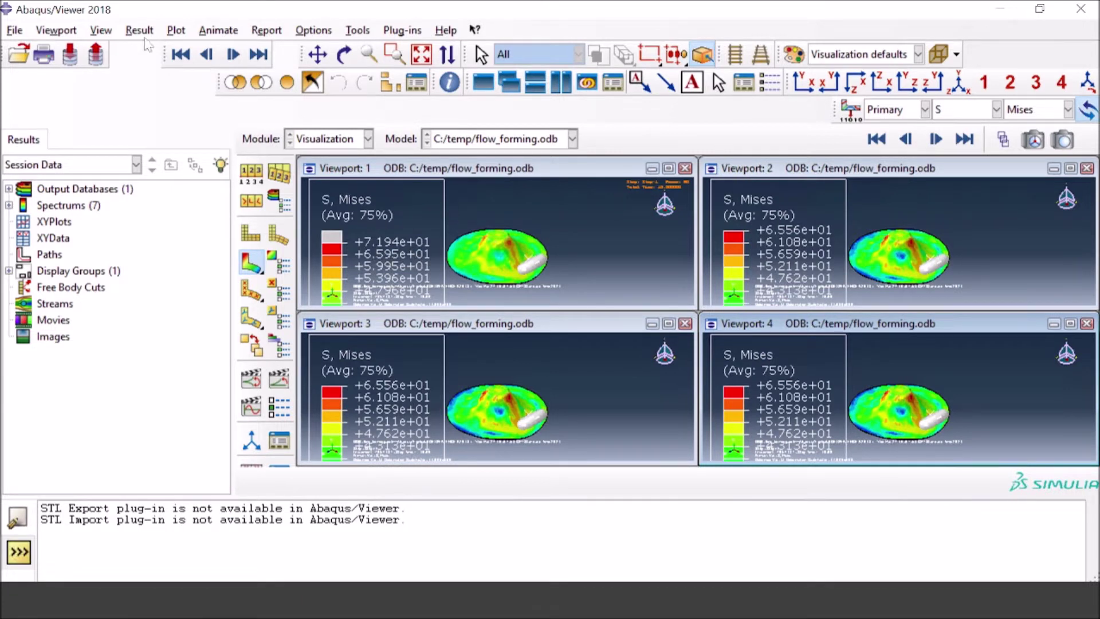
- Set the legend font size in Viewport 4 to 18 points and apply it
click(56, 30)
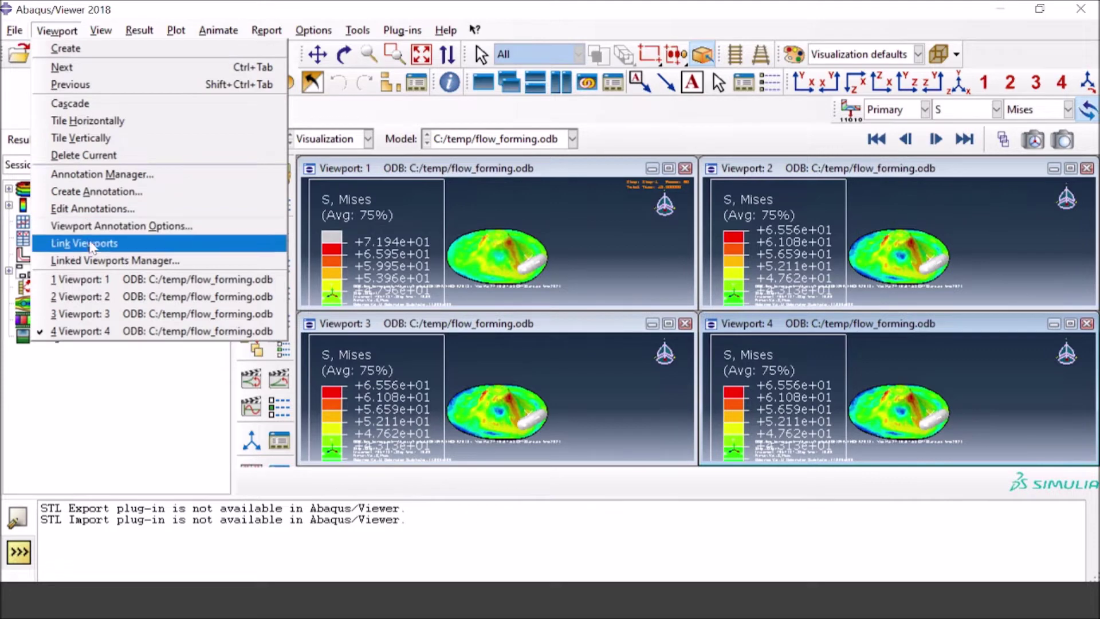
click(101, 229)
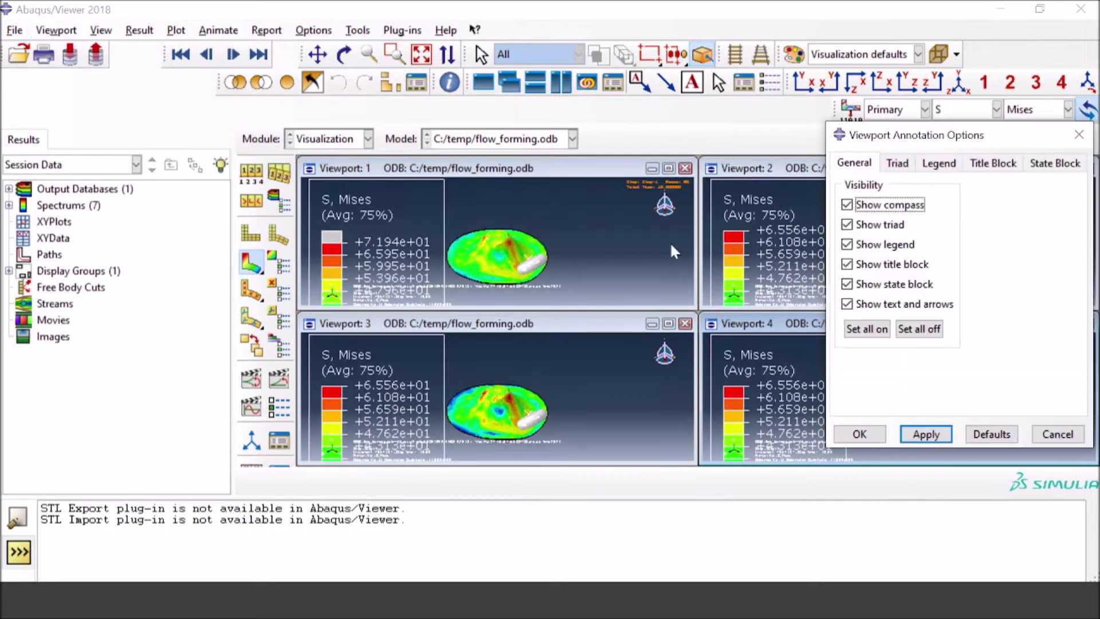
click(1056, 163)
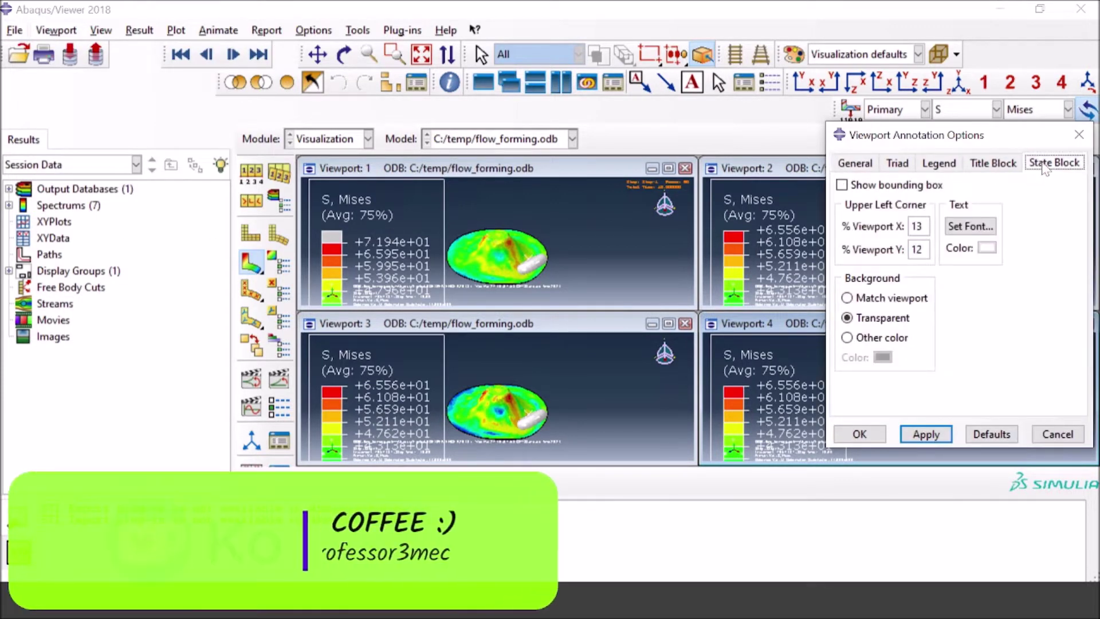
click(938, 163)
click(965, 269)
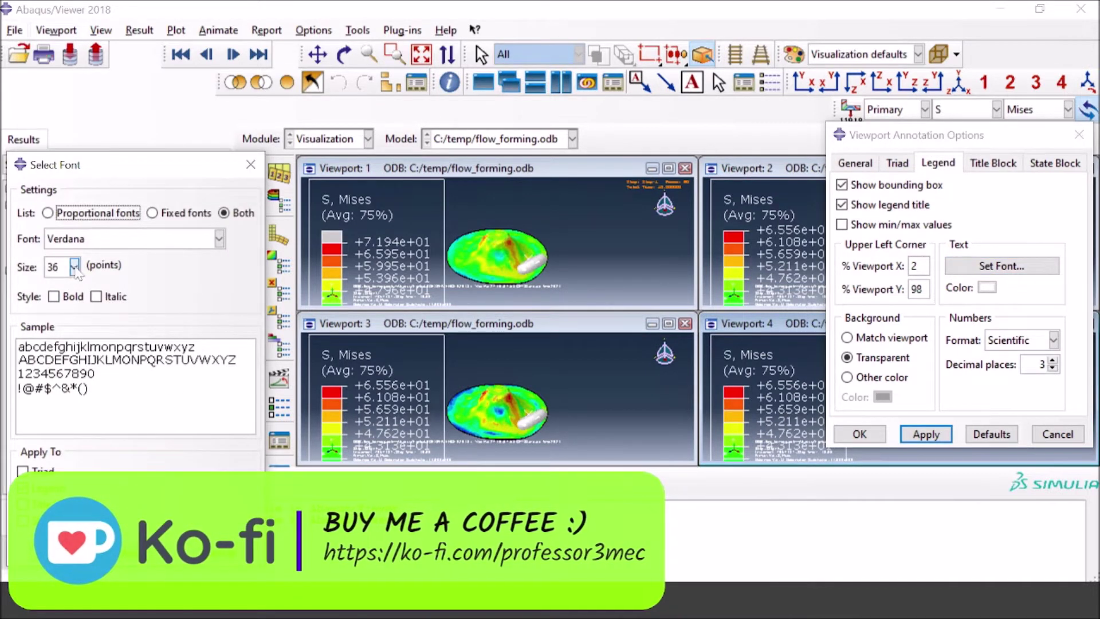
click(75, 267)
click(55, 393)
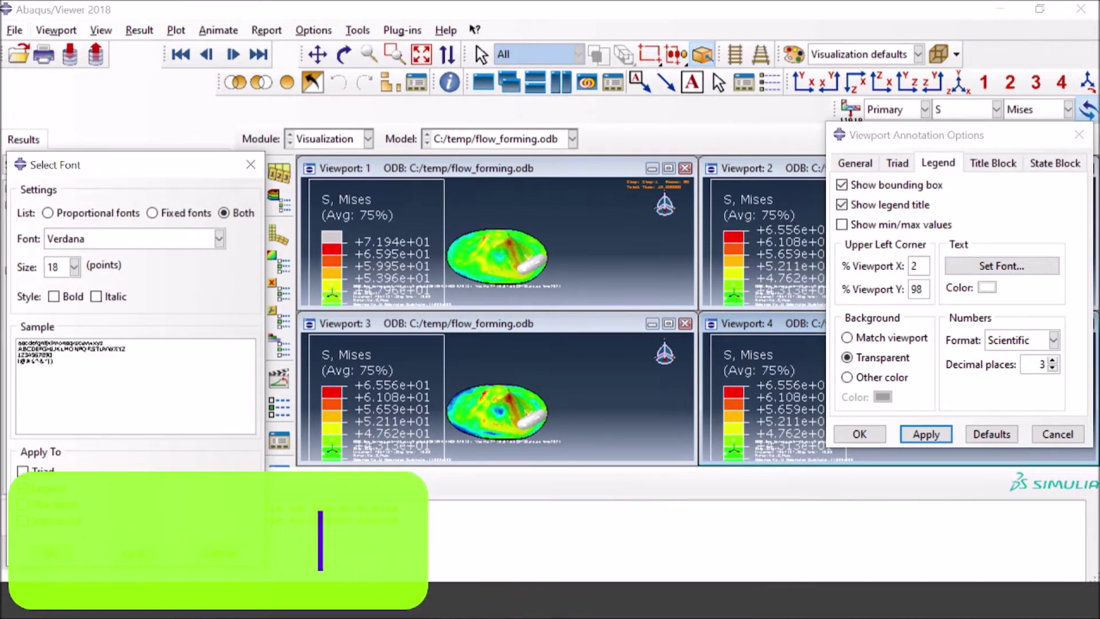
click(138, 553)
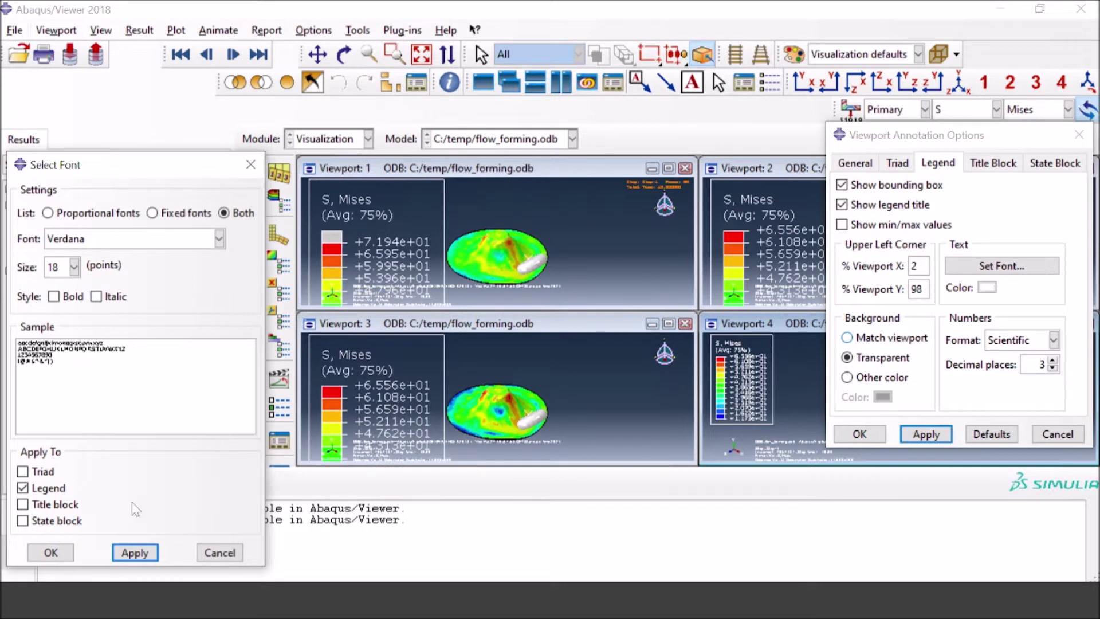
- Close the legend font settings and link the four viewports
click(51, 553)
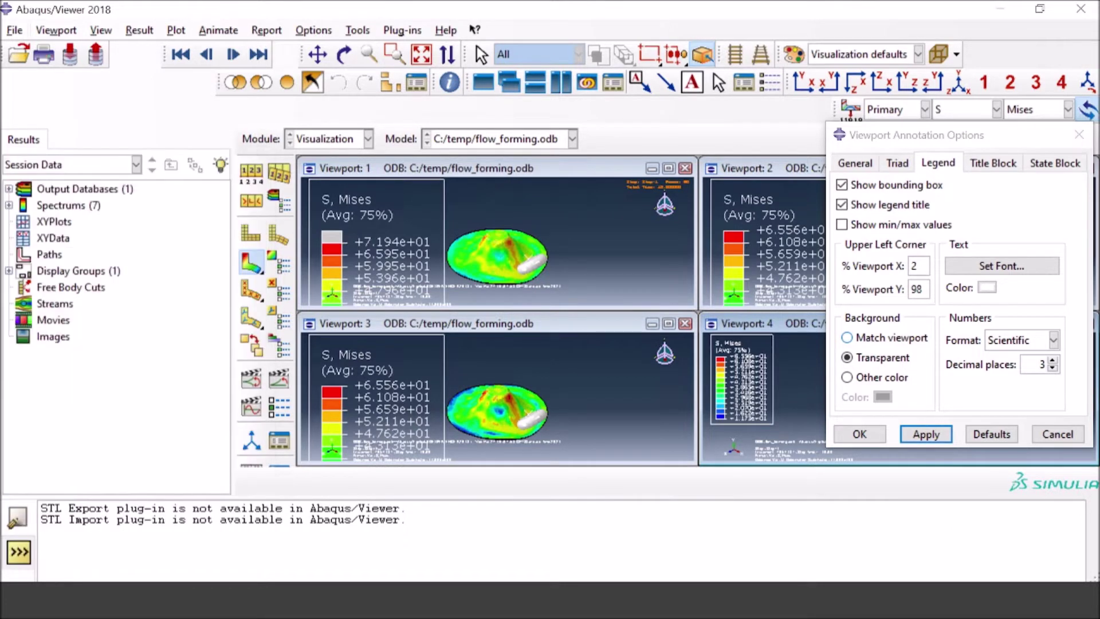
click(63, 32)
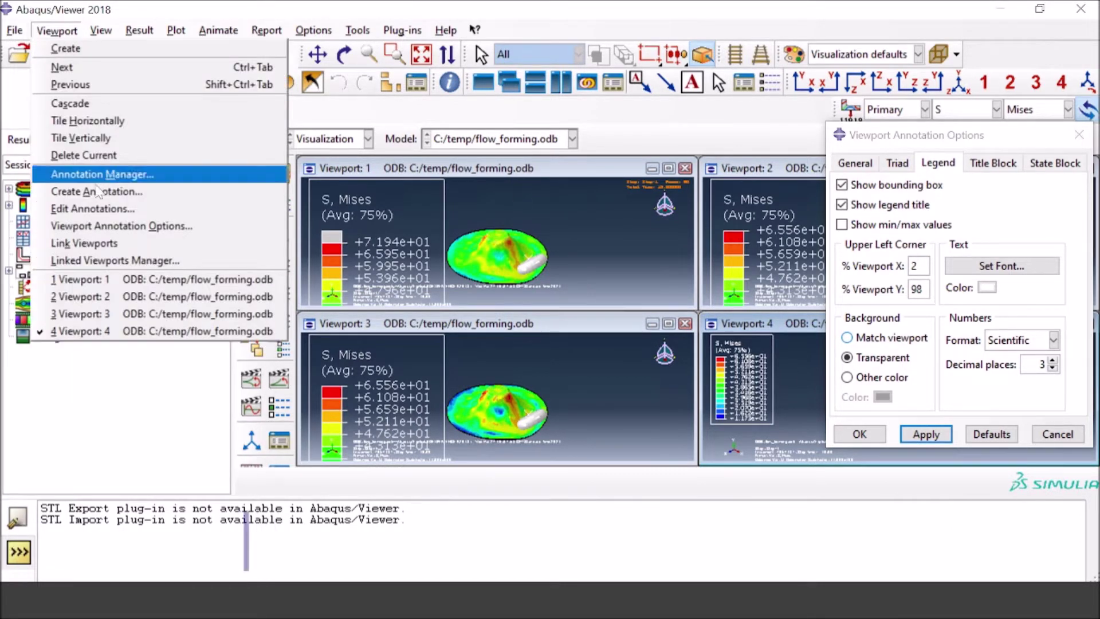
click(109, 240)
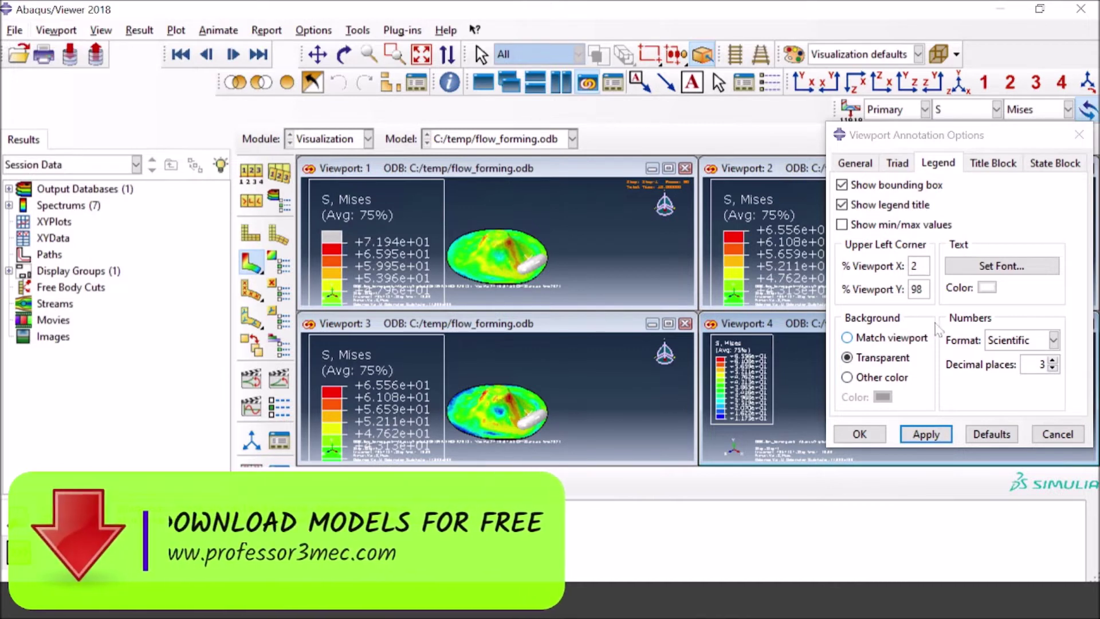
- Set the legend font size to 18 points across the linked viewports and accept the viewport annotation options
click(1010, 268)
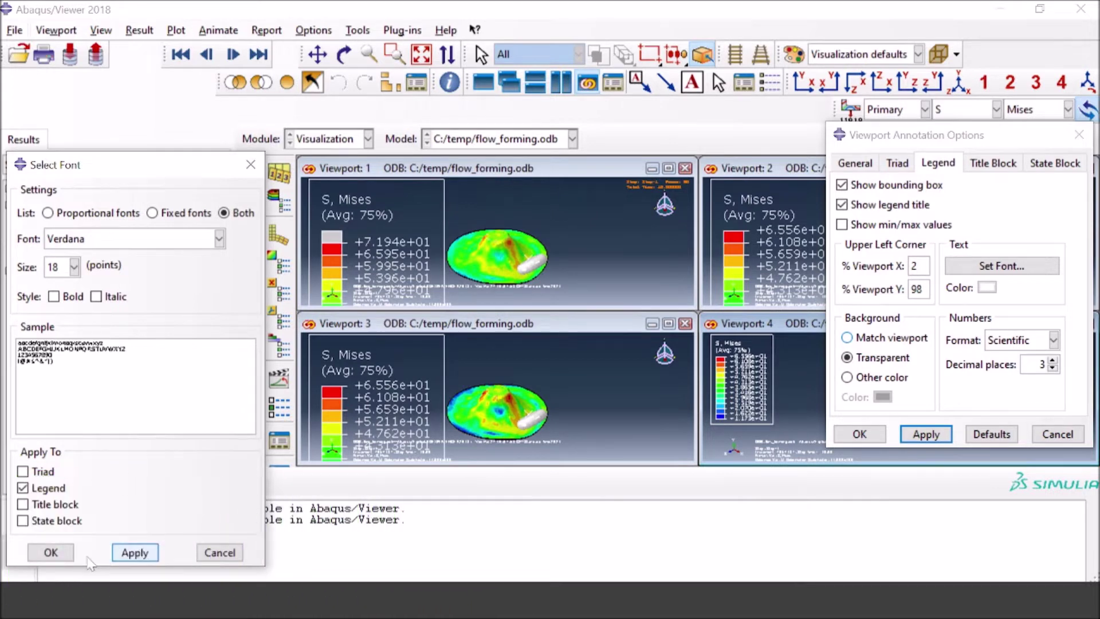
click(51, 552)
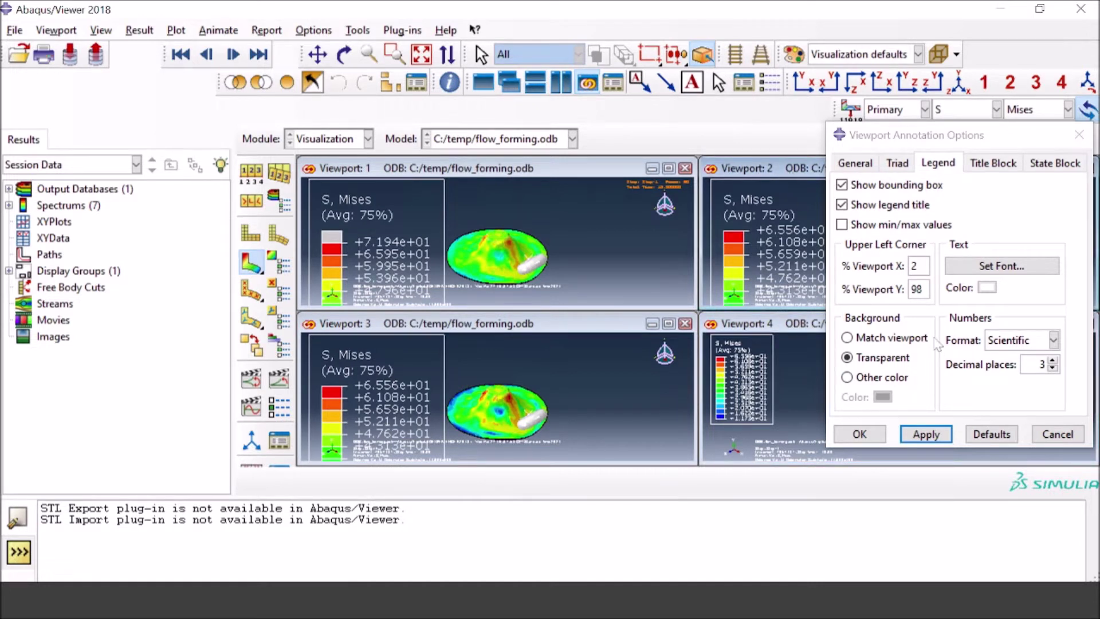
click(982, 267)
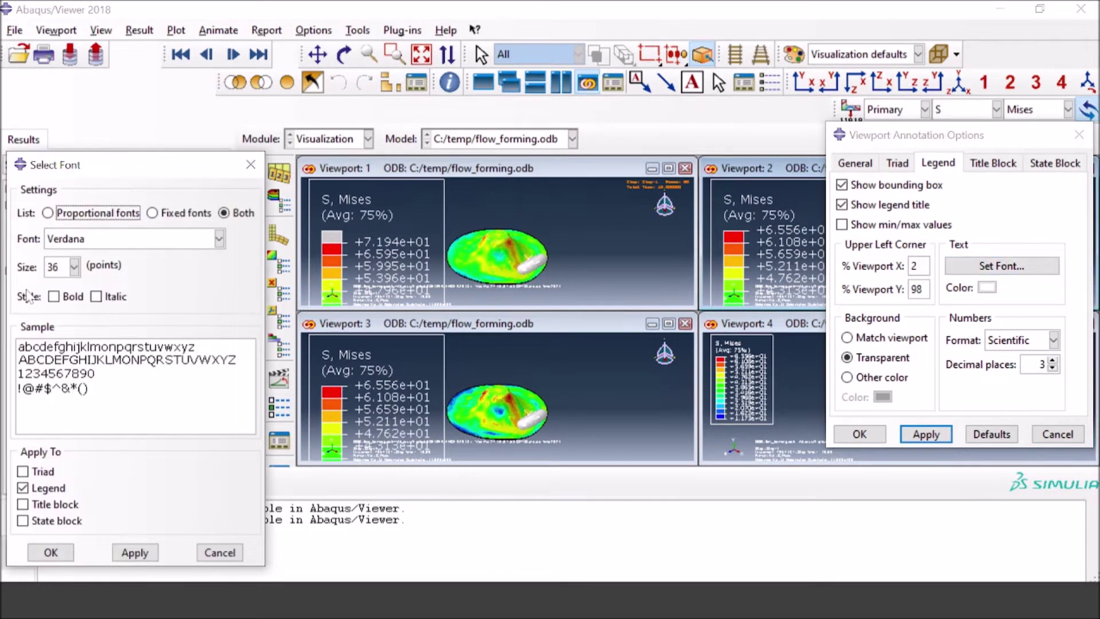
click(74, 267)
click(63, 349)
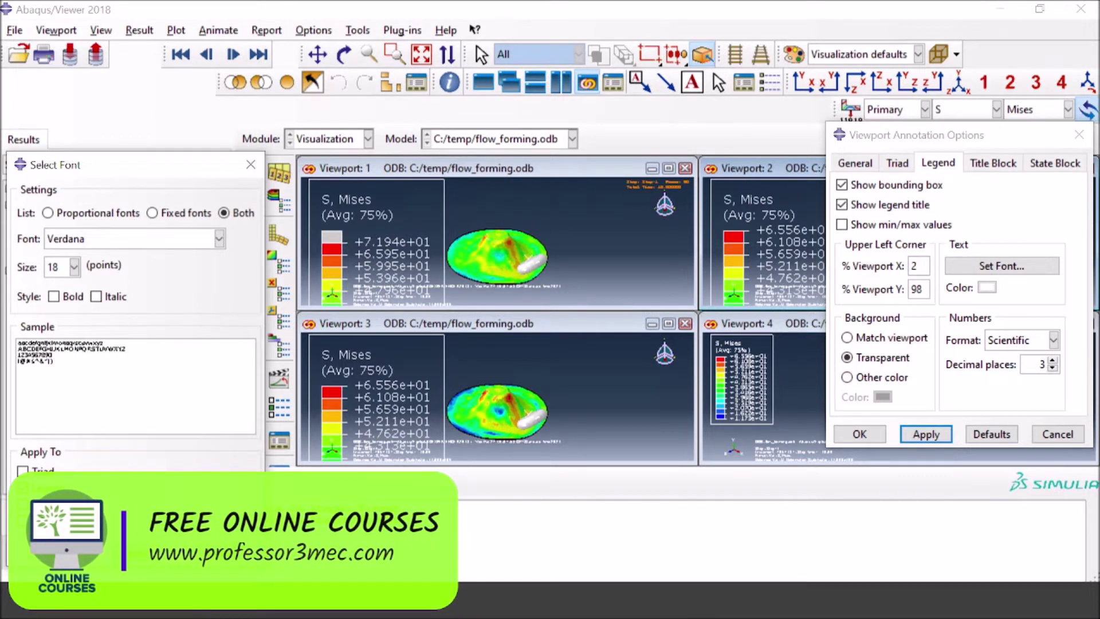
click(136, 552)
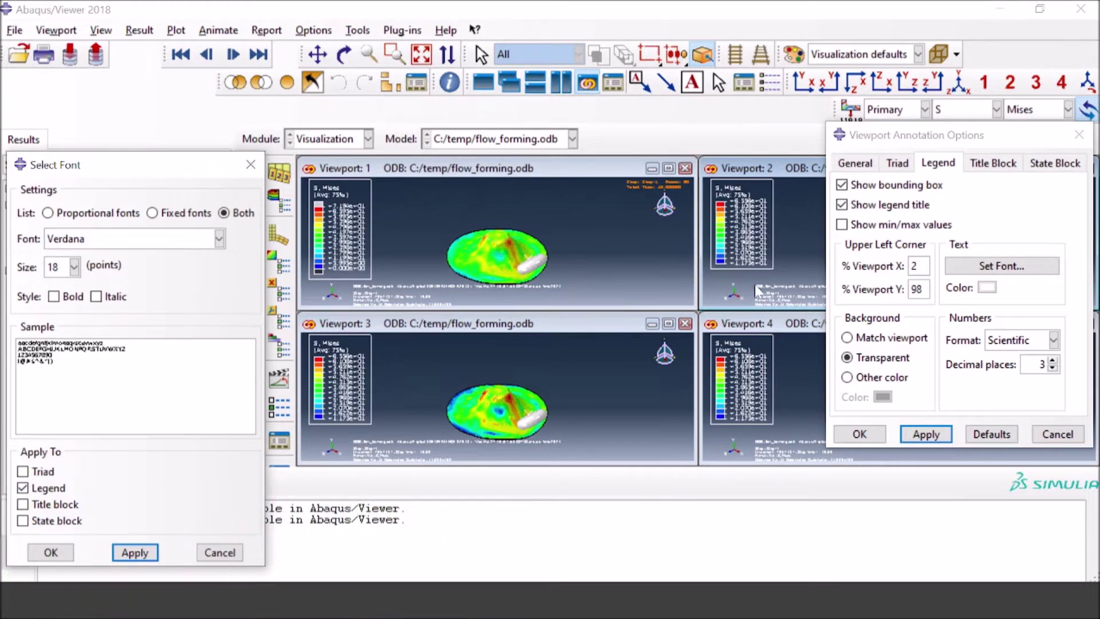
click(51, 553)
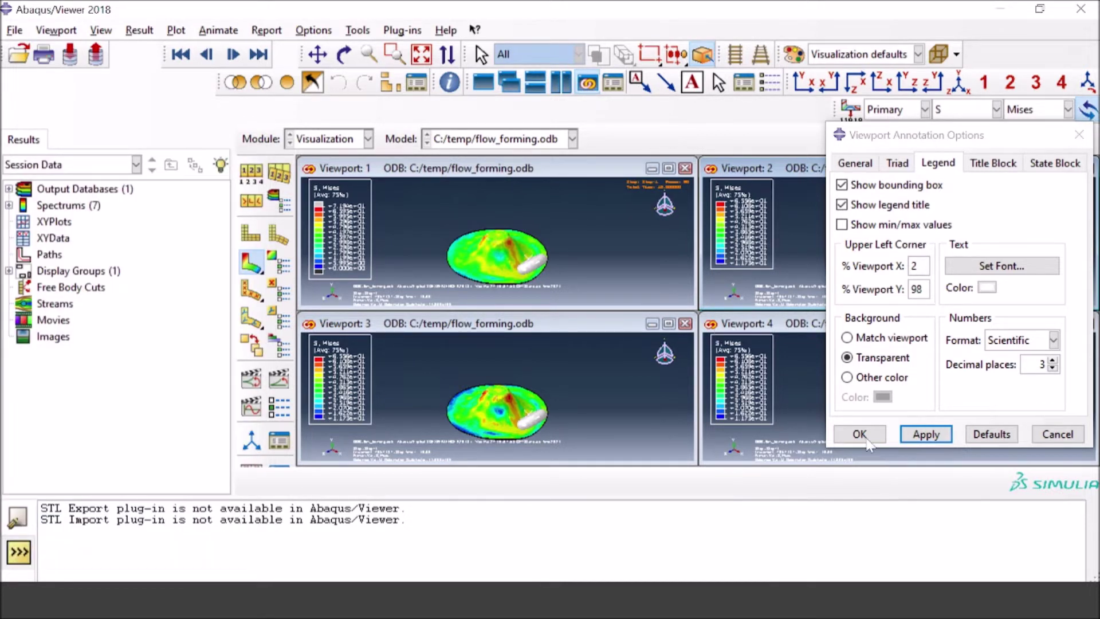
click(859, 435)
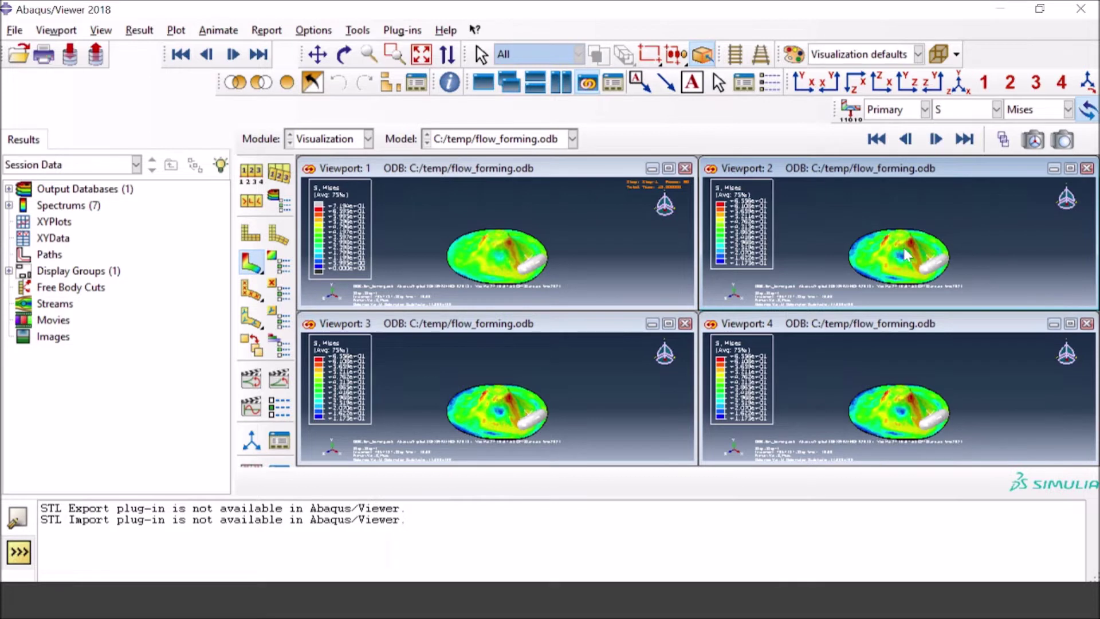
- Examine the formed part in the linked viewports from the front XY view and the isometric view, and rotate it slightly
scroll(905, 254, up, 1)
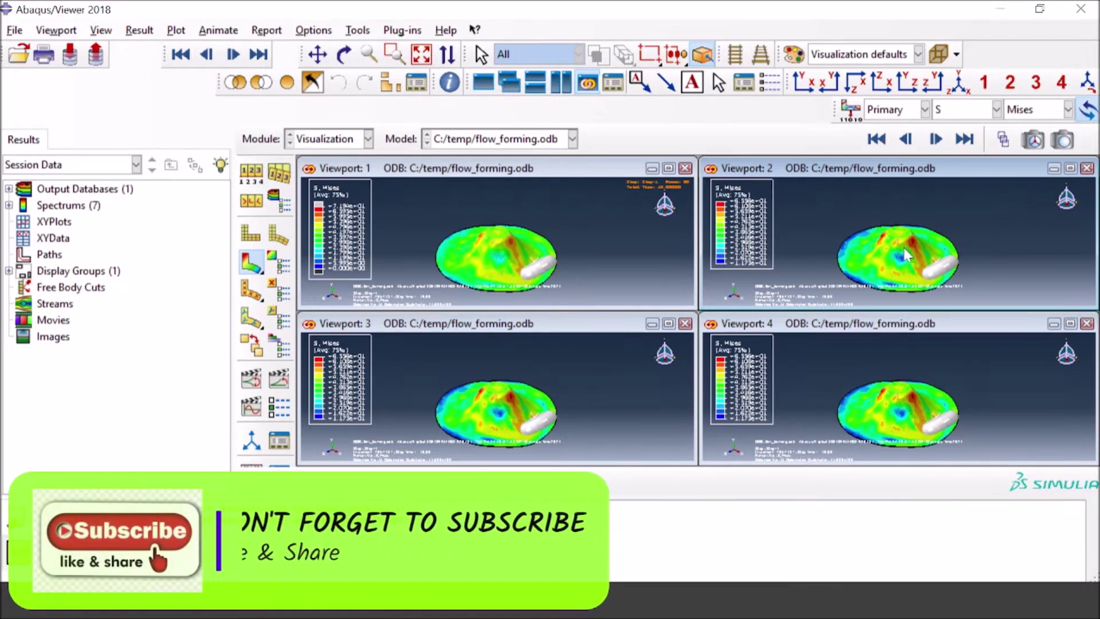
scroll(905, 254, down, 2)
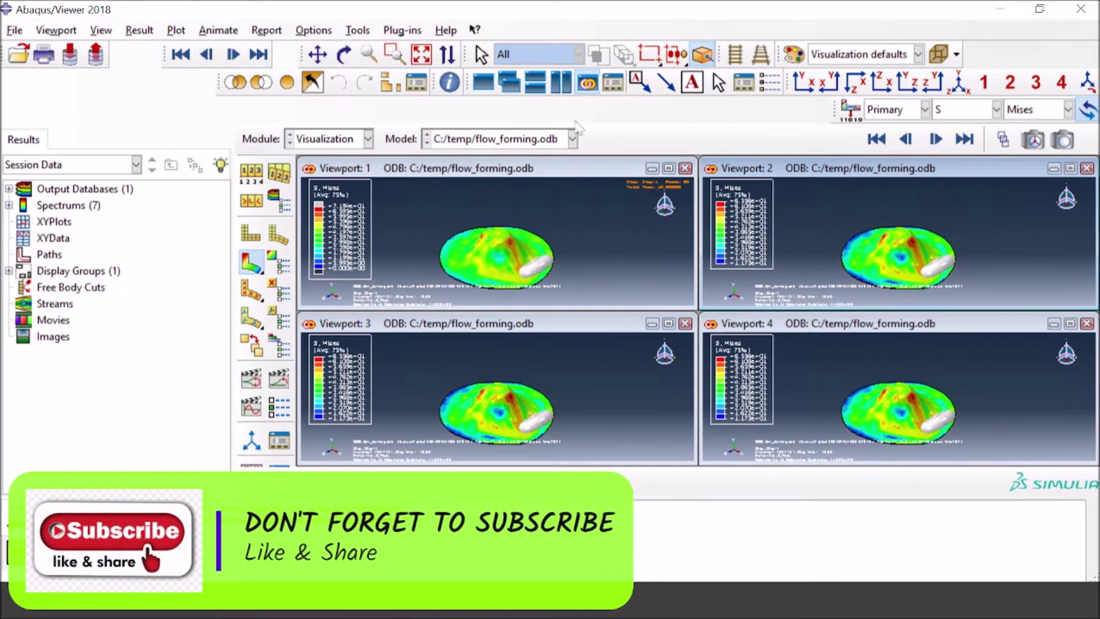
click(802, 85)
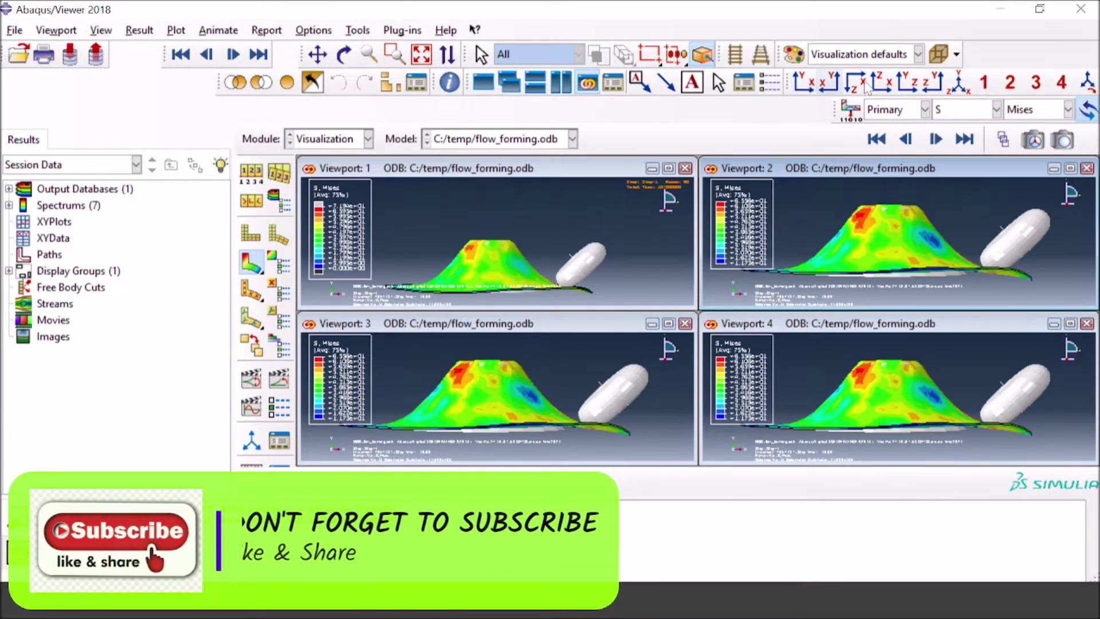
click(958, 85)
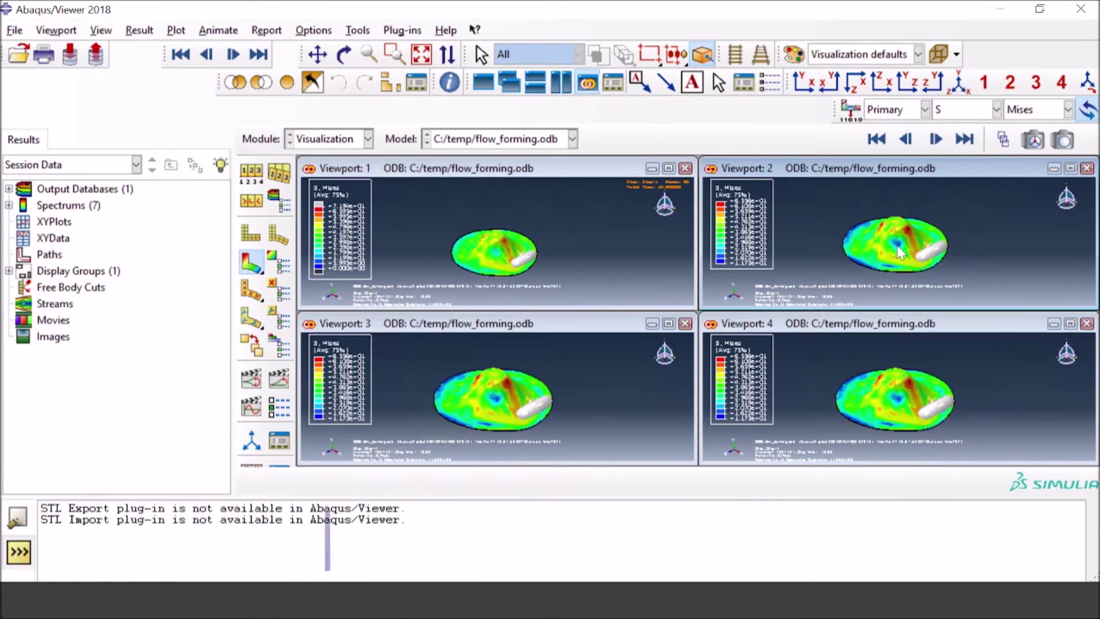
scroll(897, 251, up, 1)
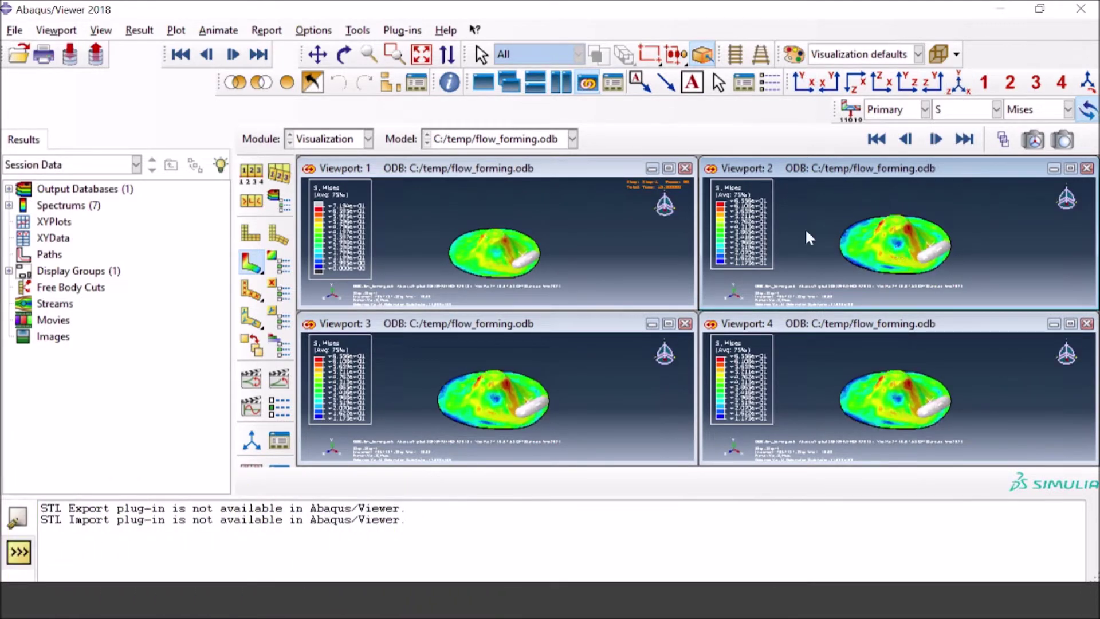
click(344, 56)
drag(883, 268, 891, 230)
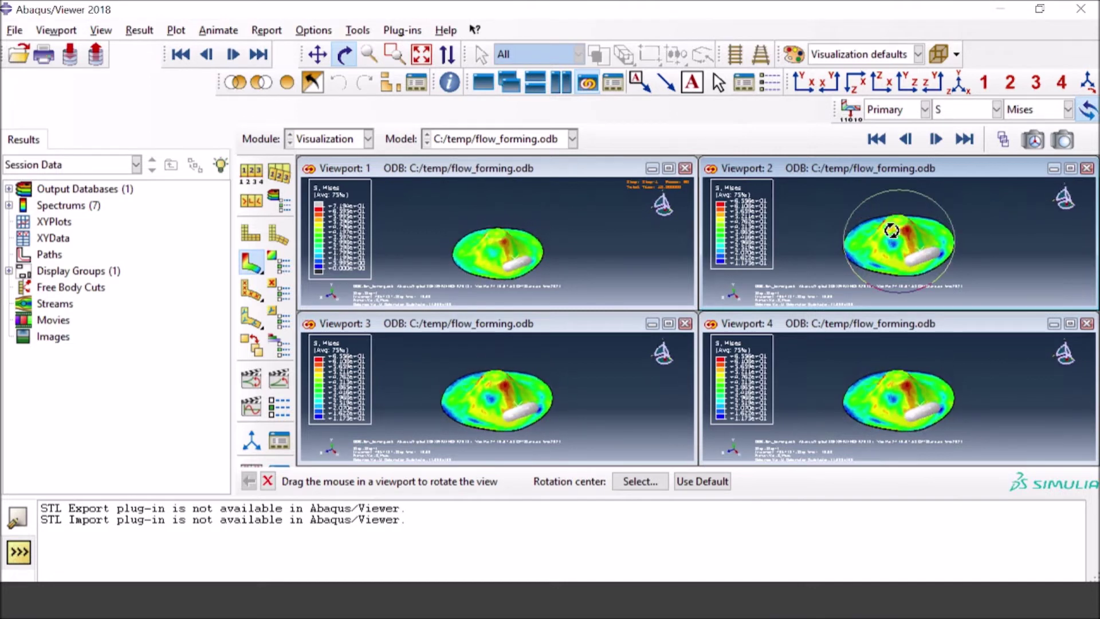
- Return the linked viewports to the first frame and advance the results frame by frame to a partly formed stage
click(876, 138)
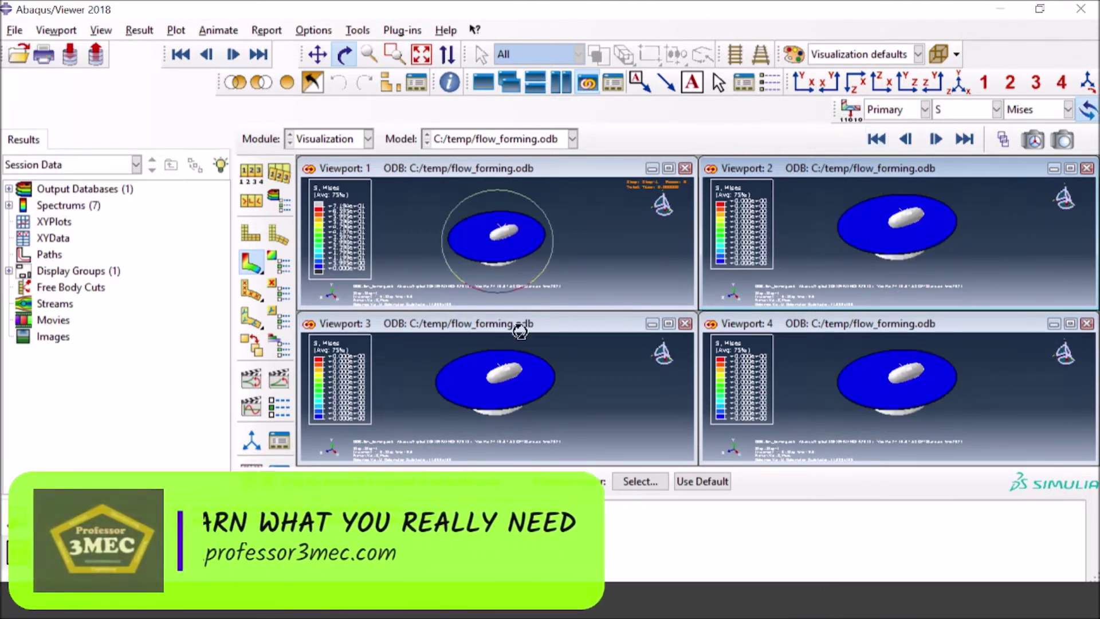
click(936, 139)
click(936, 139)
click(936, 139)
click(936, 139)
click(936, 139)
click(936, 139)
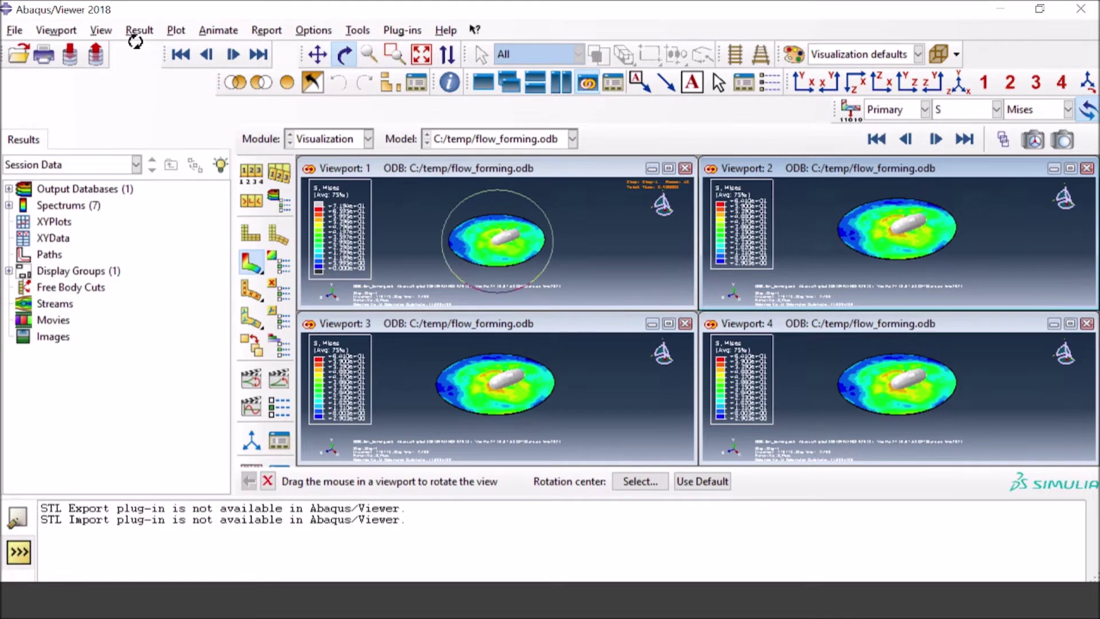
- Unlink the four viewports so each can show its own result
click(58, 32)
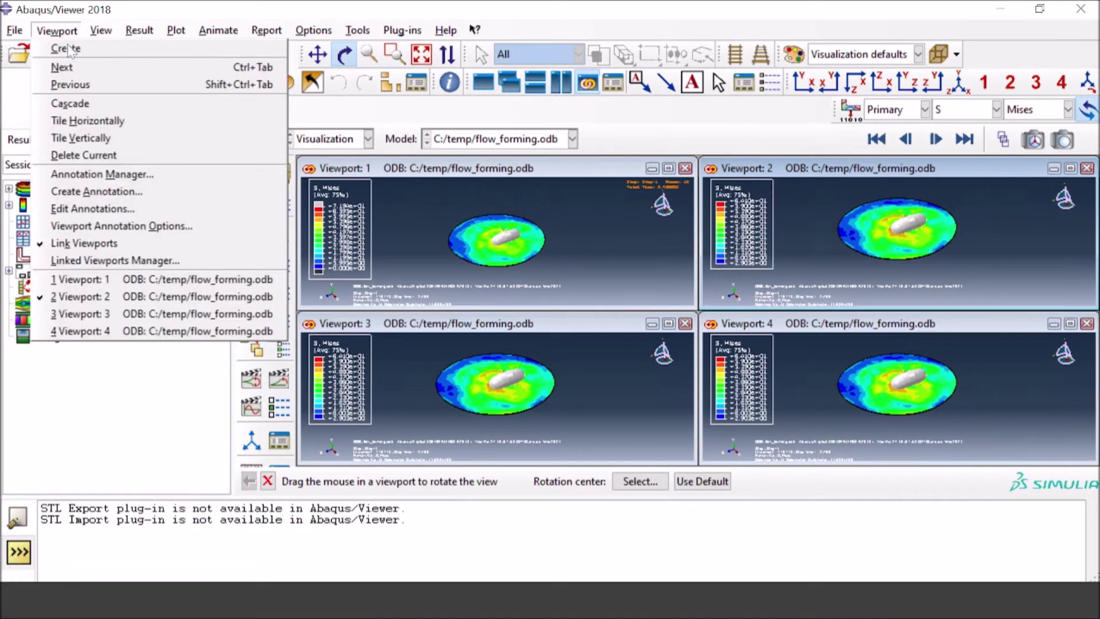
click(96, 245)
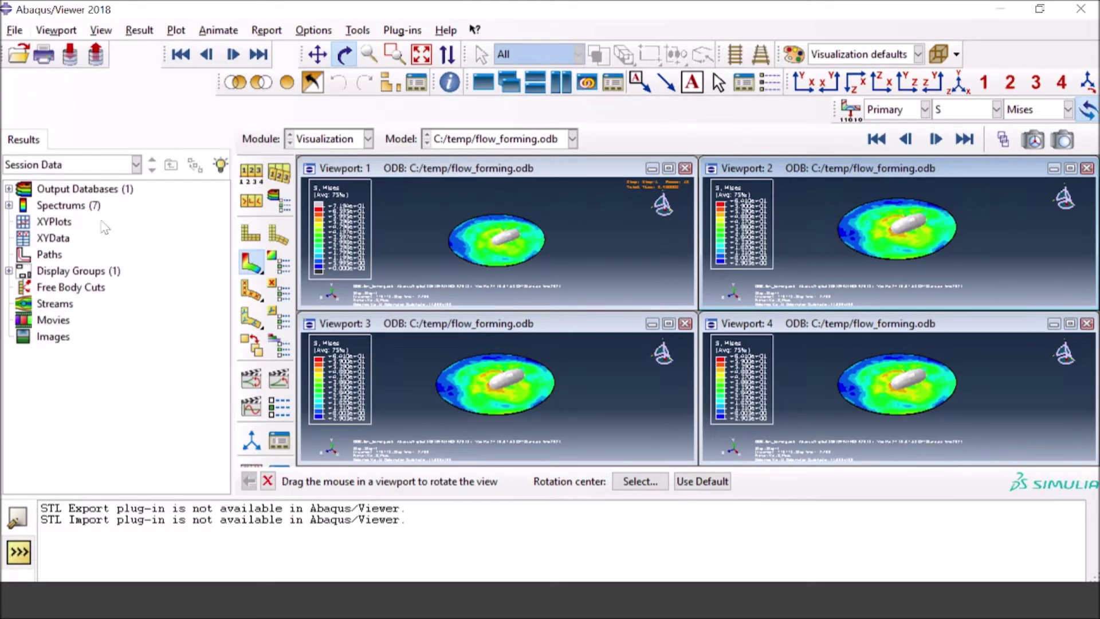
click(61, 33)
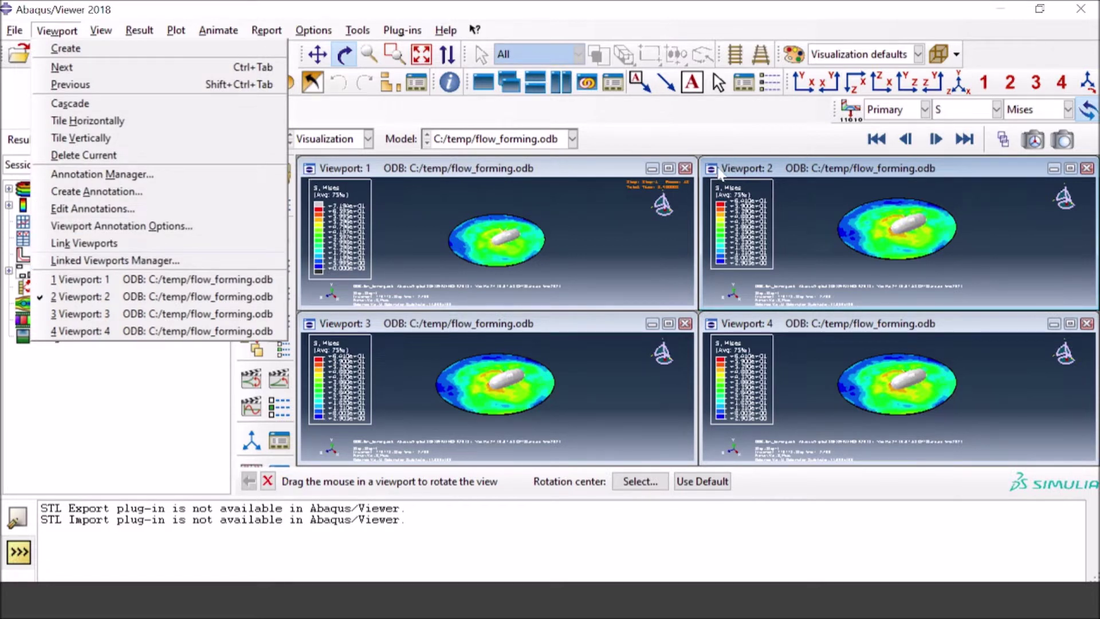
click(771, 166)
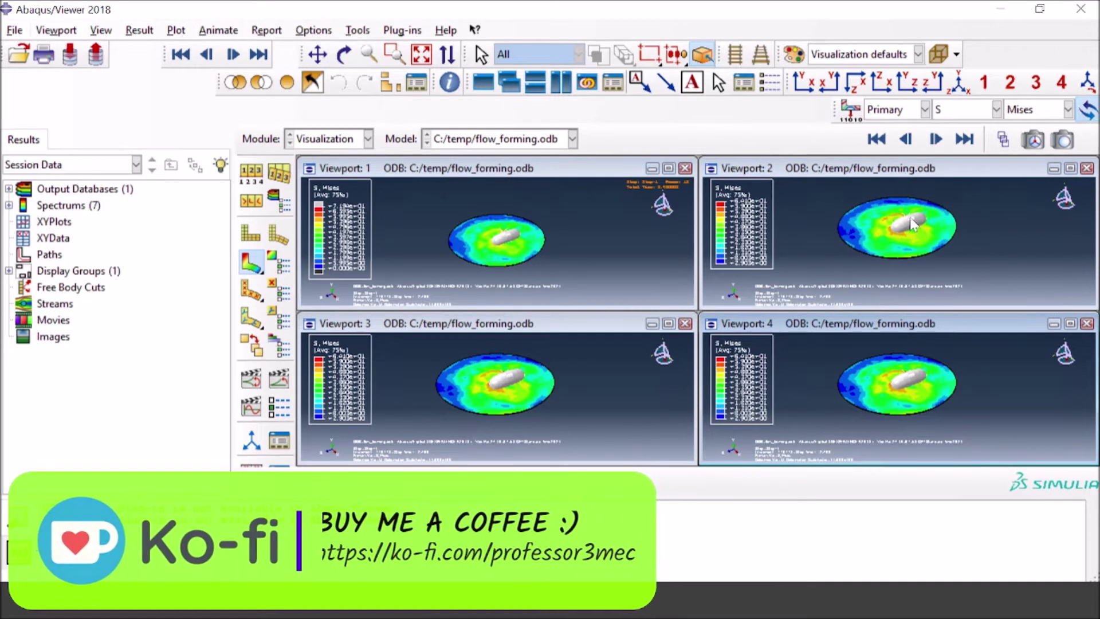
- Show the PEEQ contour in Viewport 4 and the displacement U magnitude contour in Viewport 2
click(997, 109)
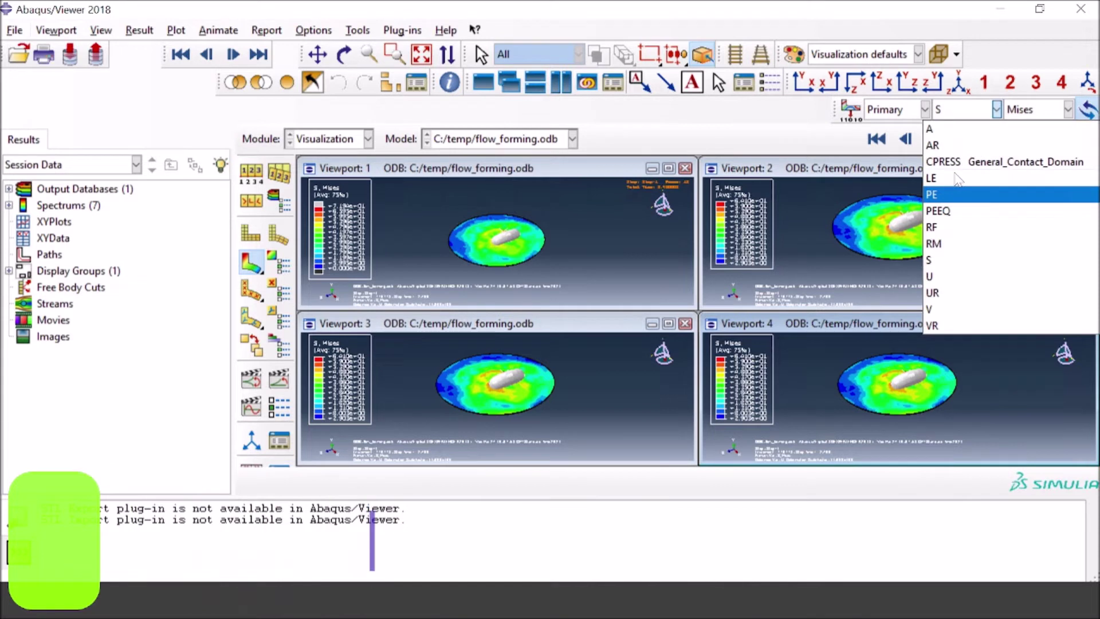
click(947, 211)
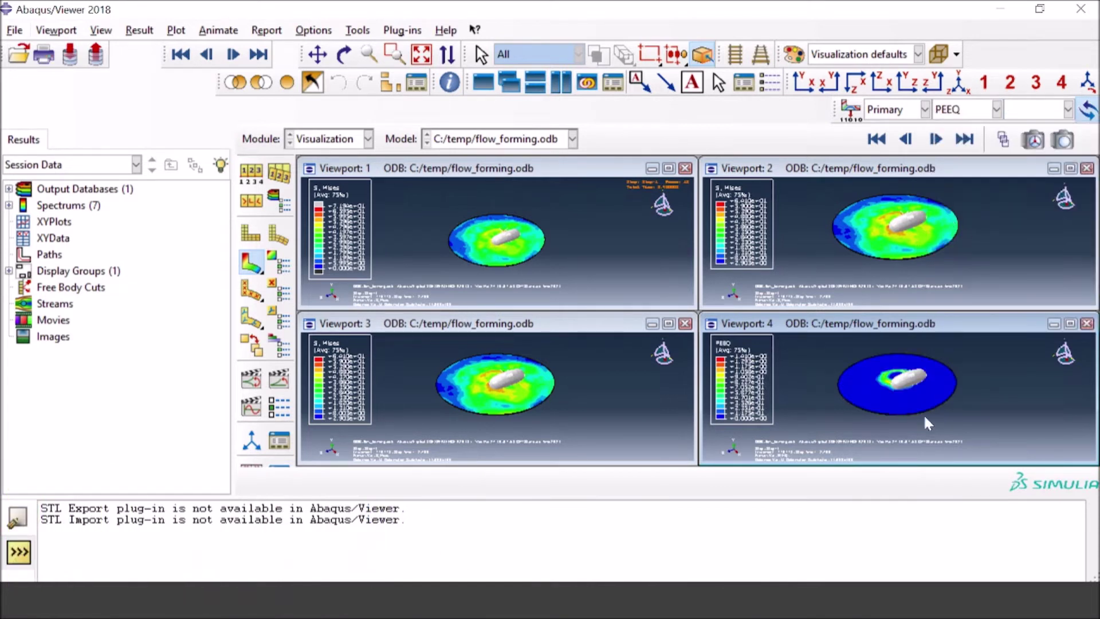
click(805, 169)
click(997, 109)
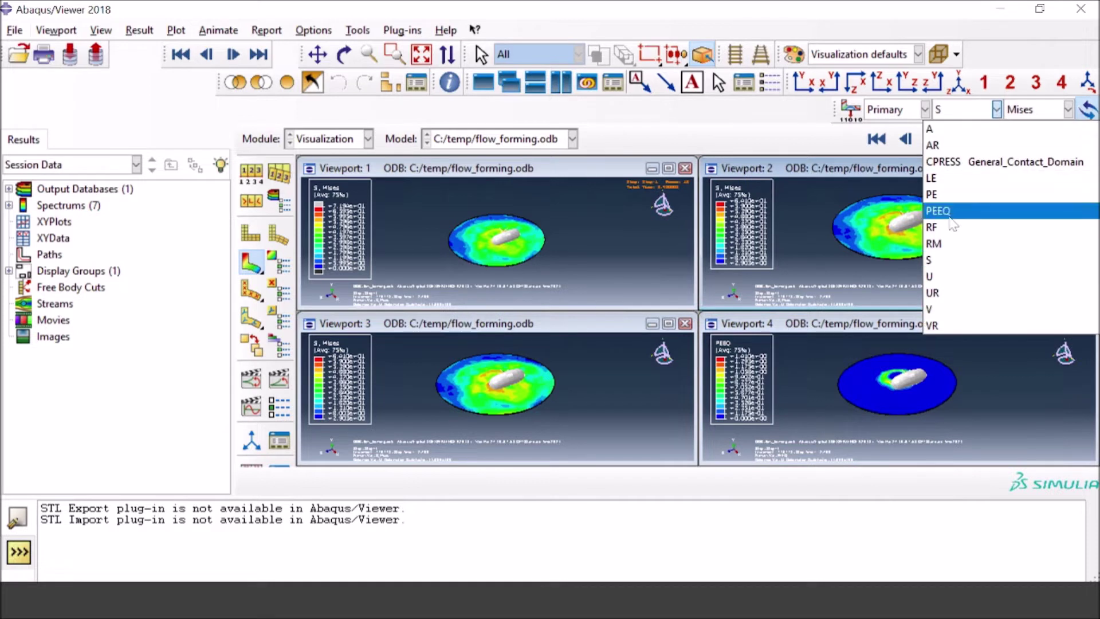
click(938, 283)
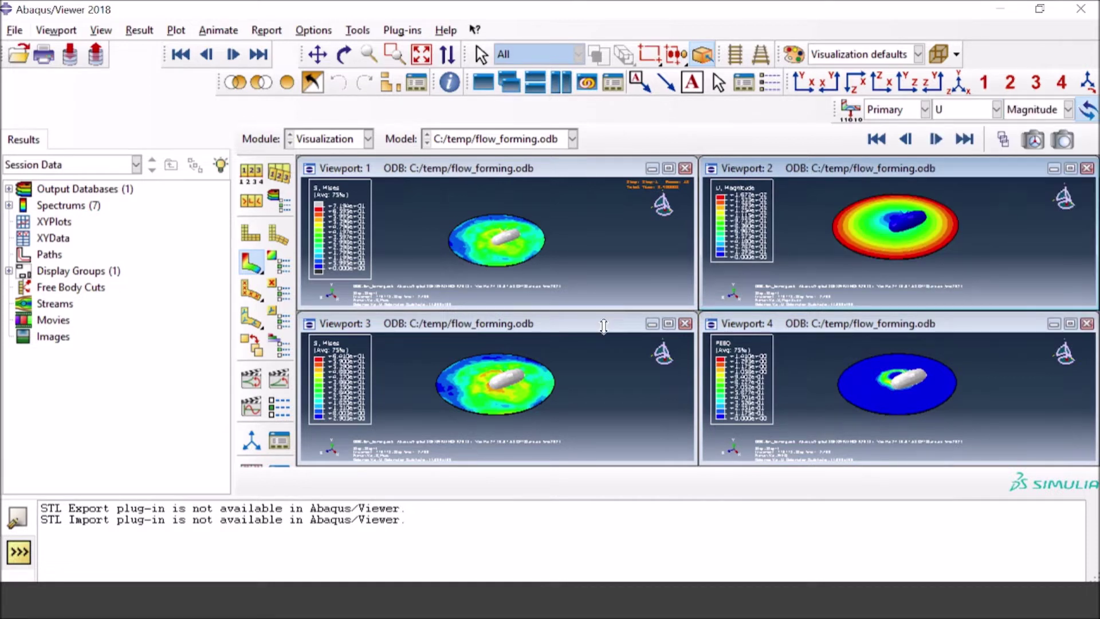
- Try the CPRESS General_Contact_Domain contour in Viewport 3 and replace it with the reaction force RF magnitude
click(465, 325)
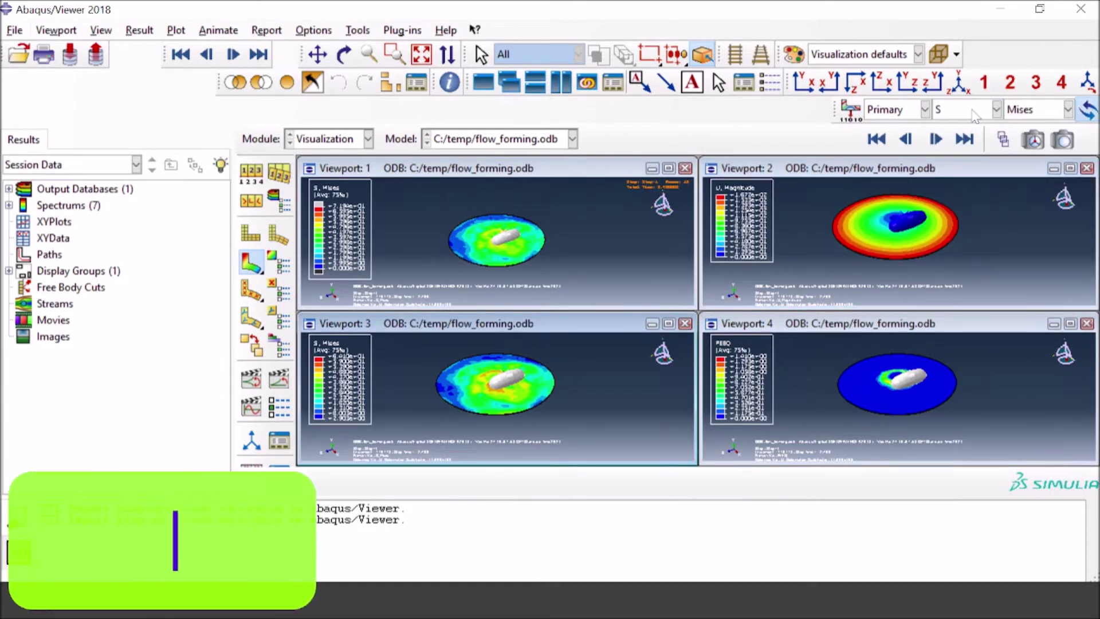
click(997, 109)
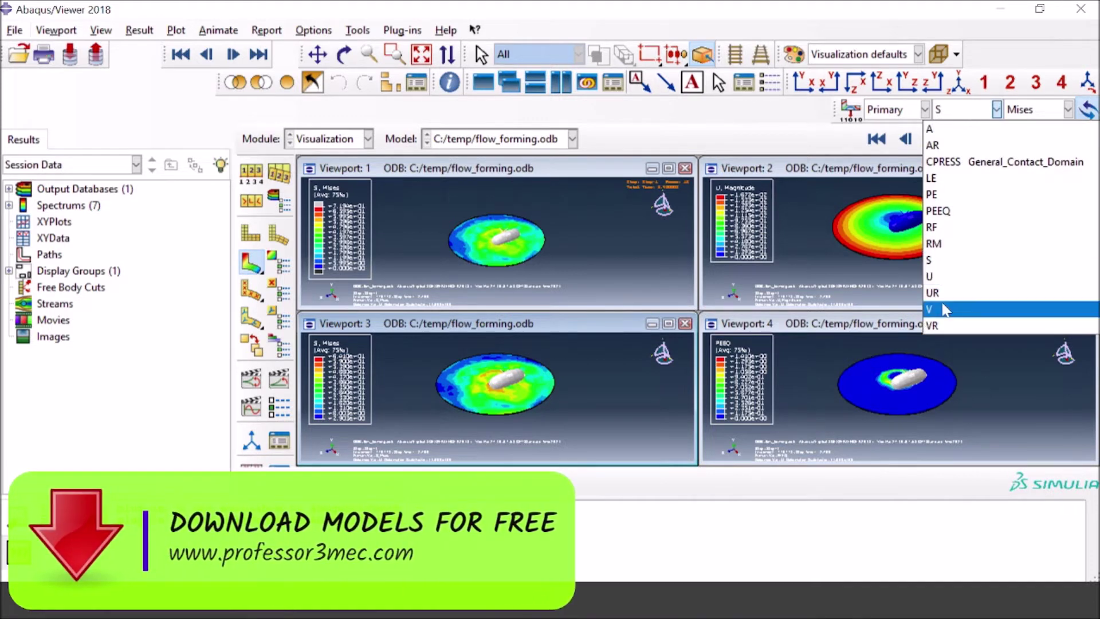
click(949, 163)
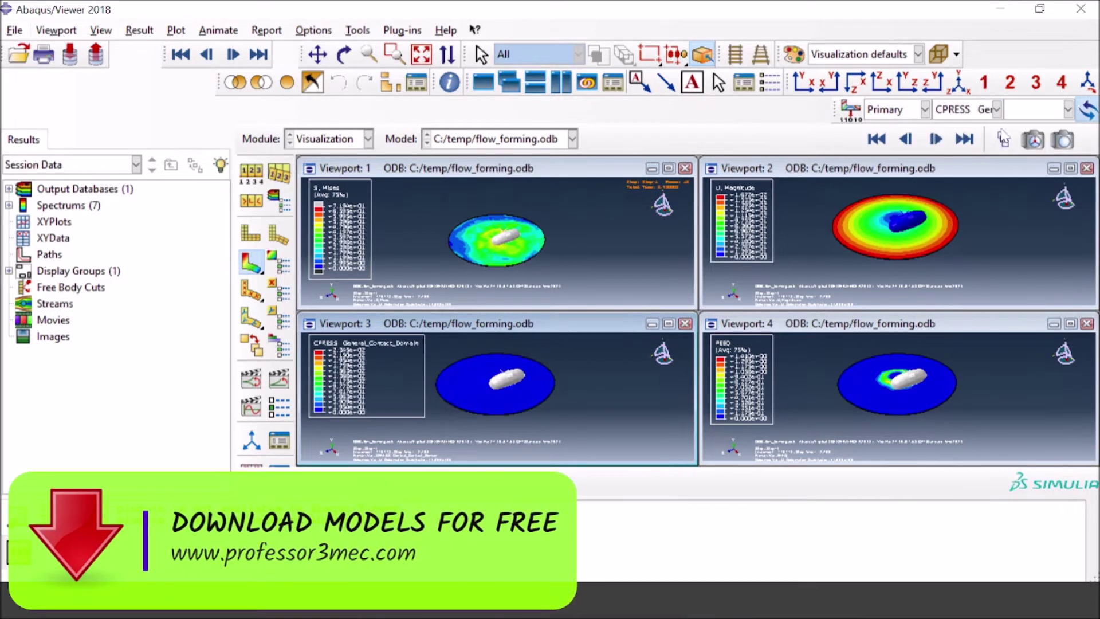
click(986, 111)
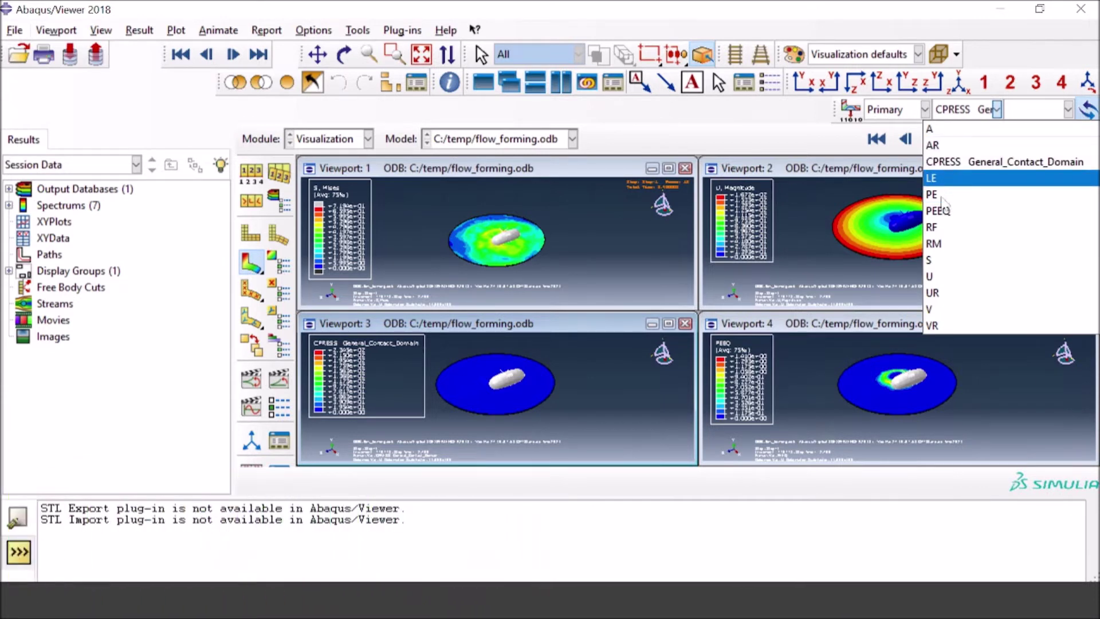
click(944, 226)
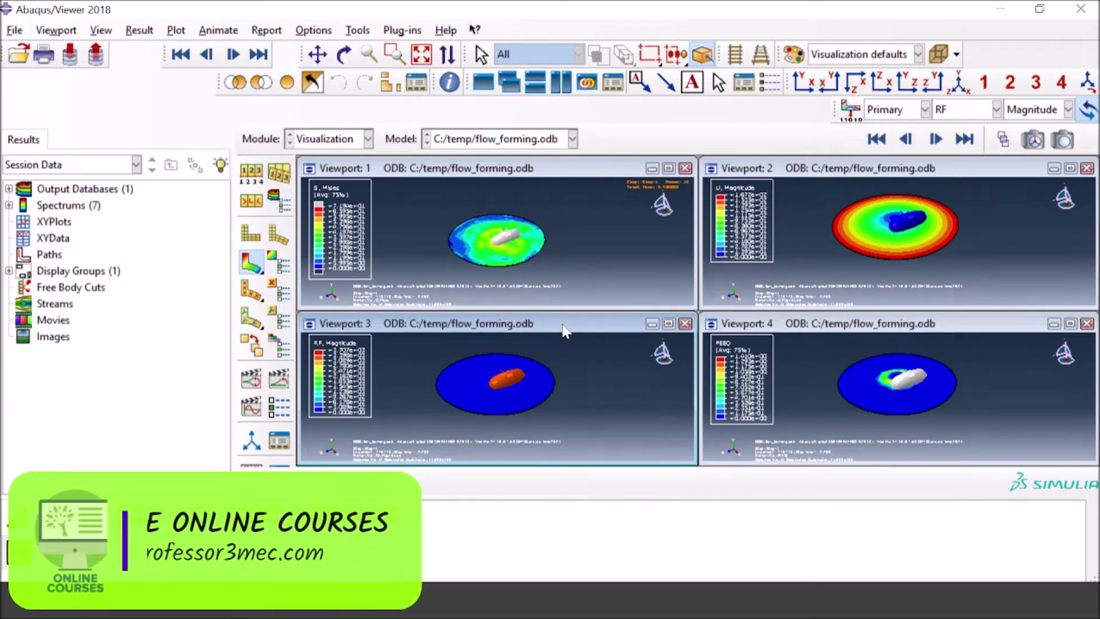
- Switch Viewport 3 to the front XY view and pan the model within it
click(802, 85)
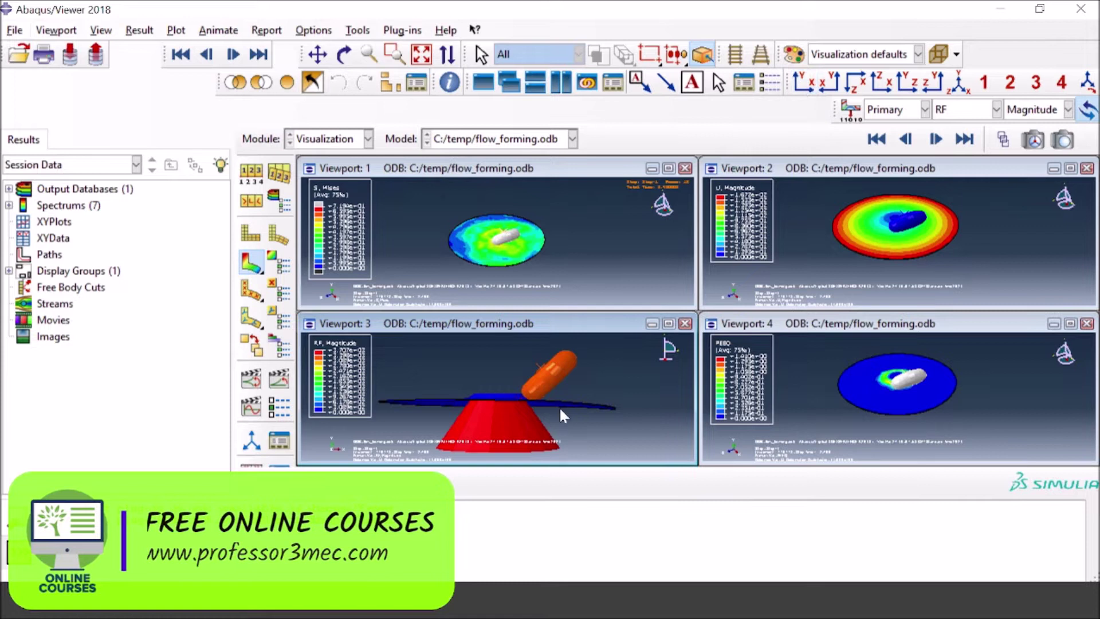
click(318, 54)
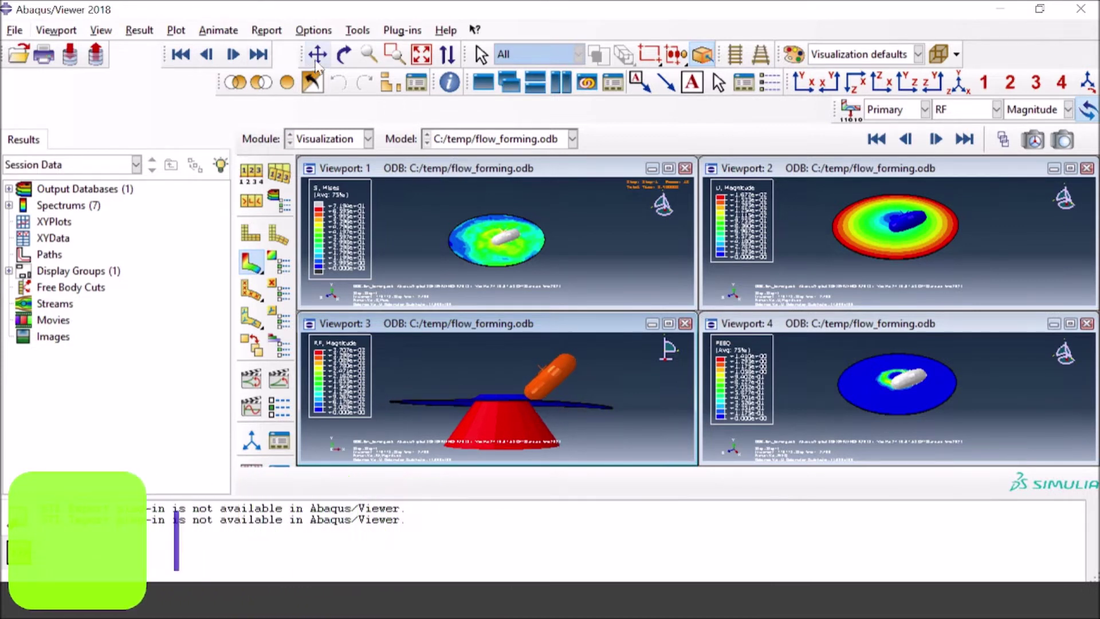
mouse_move(518, 439)
mouse_down()
mouse_move(522, 418)
mouse_move(530, 453)
mouse_up()
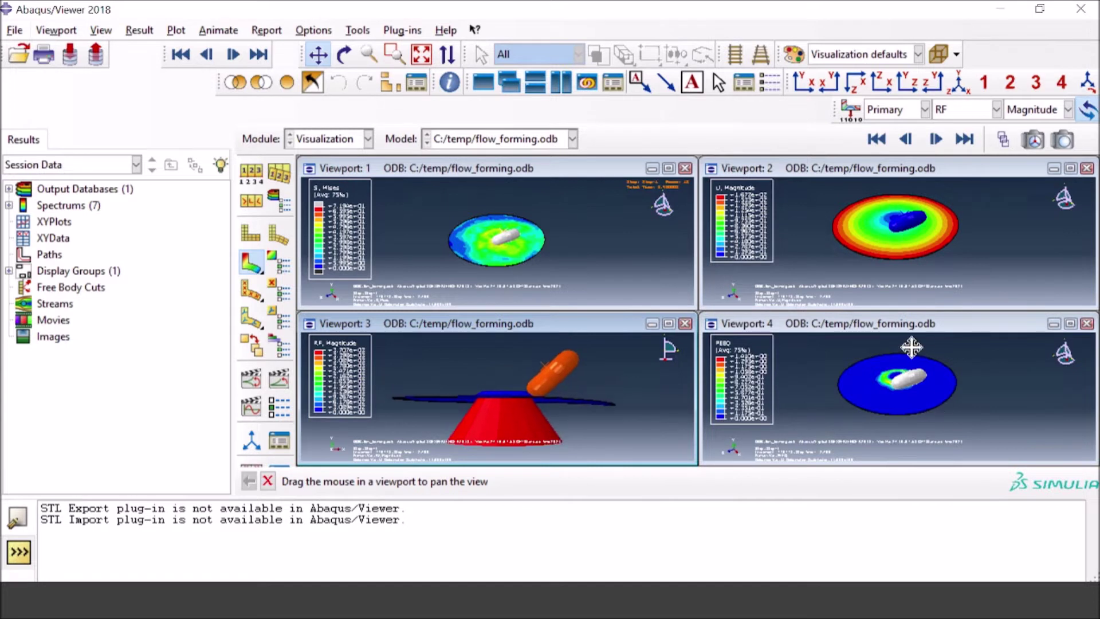
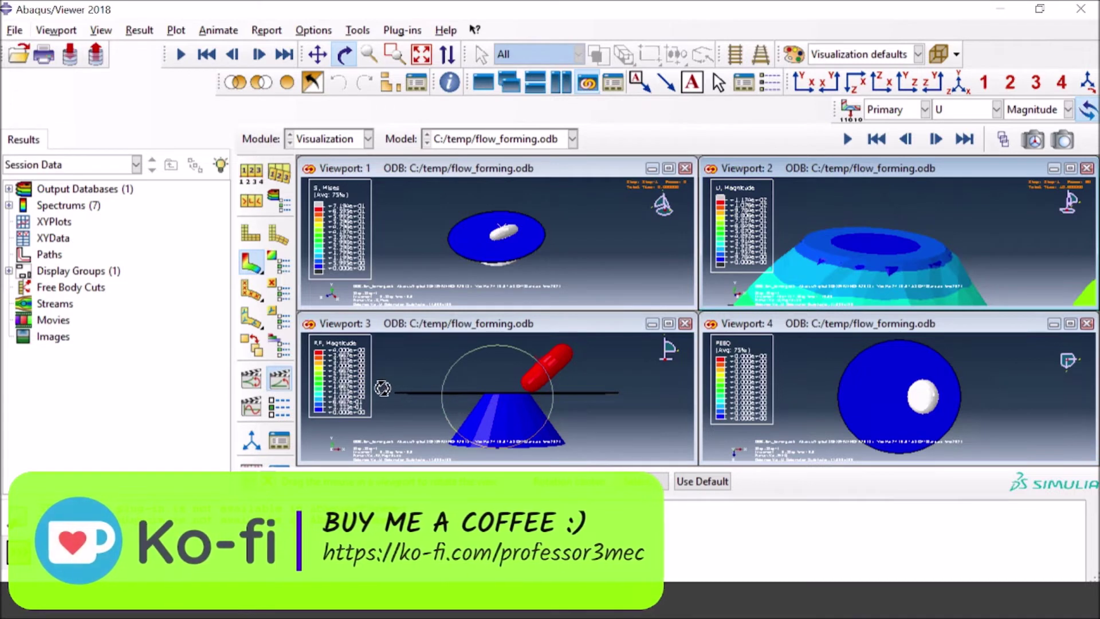
- Turn on the time-history animation in Viewports 4 and 3 and play the animation in all four viewports
click(585, 171)
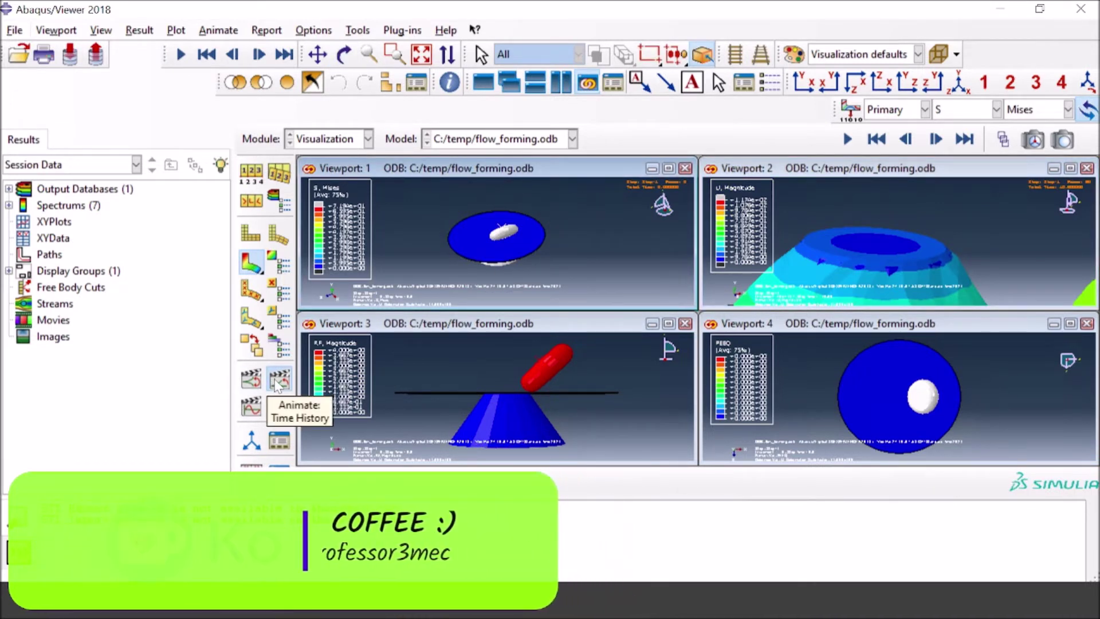
click(752, 210)
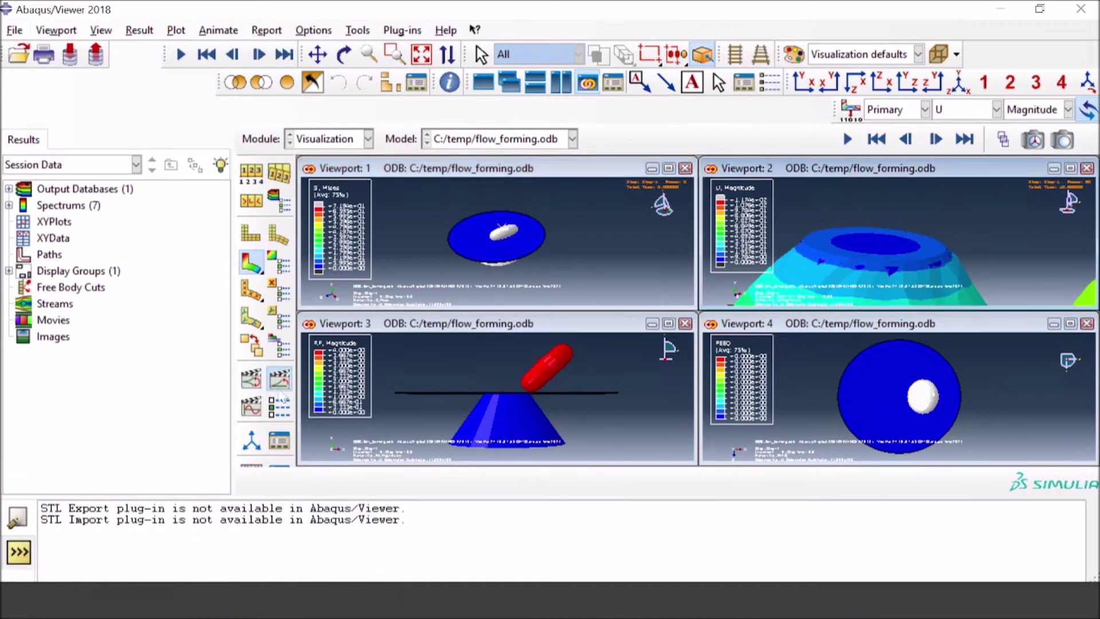
click(559, 325)
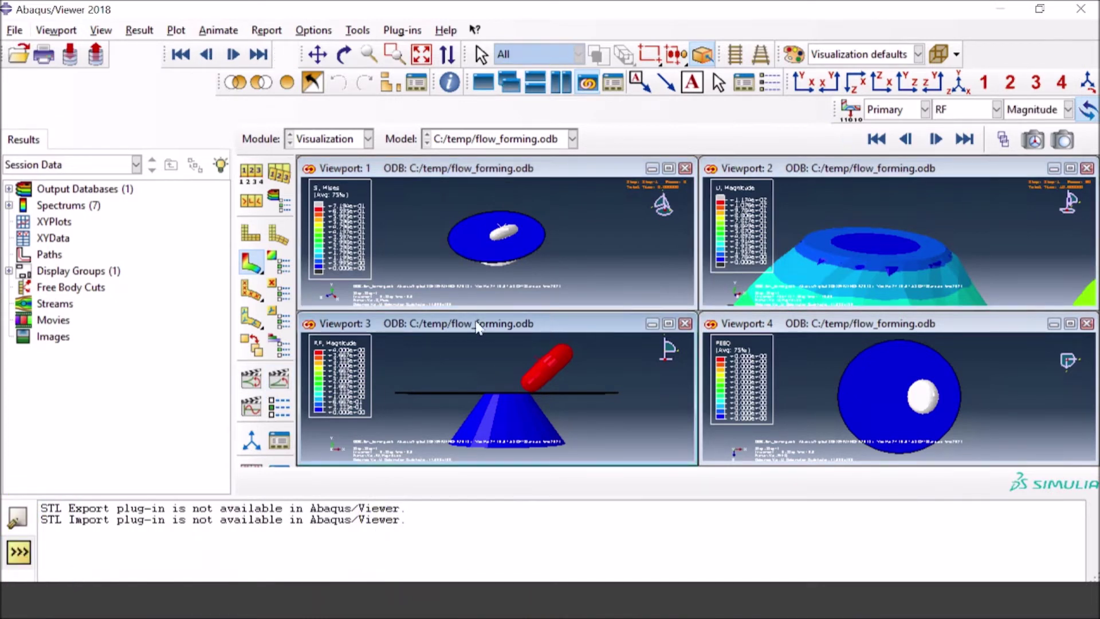
click(741, 327)
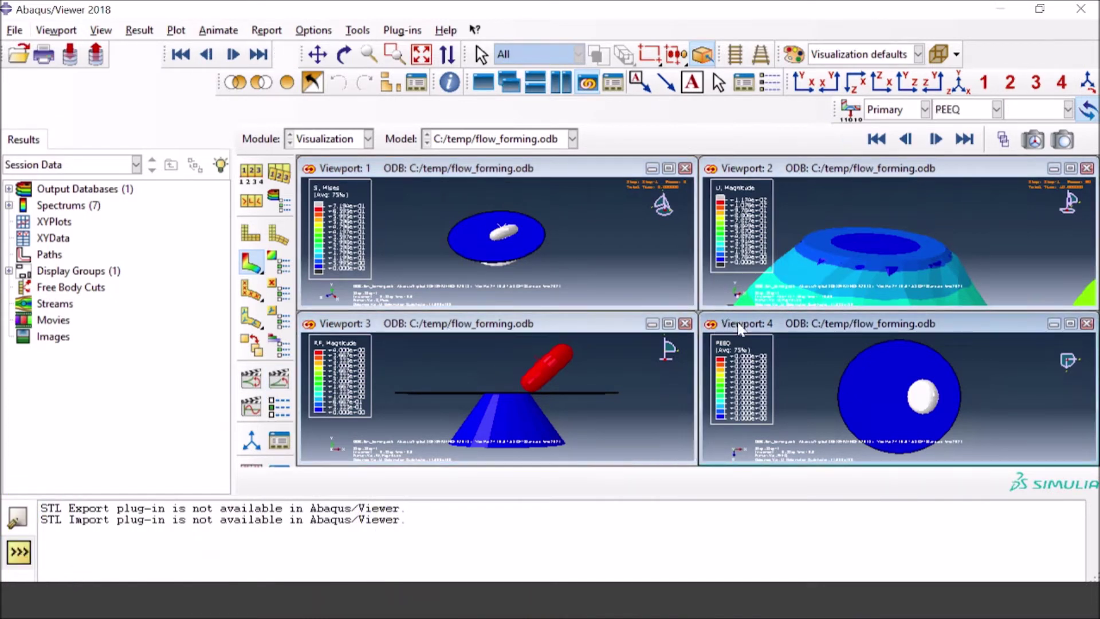
click(280, 383)
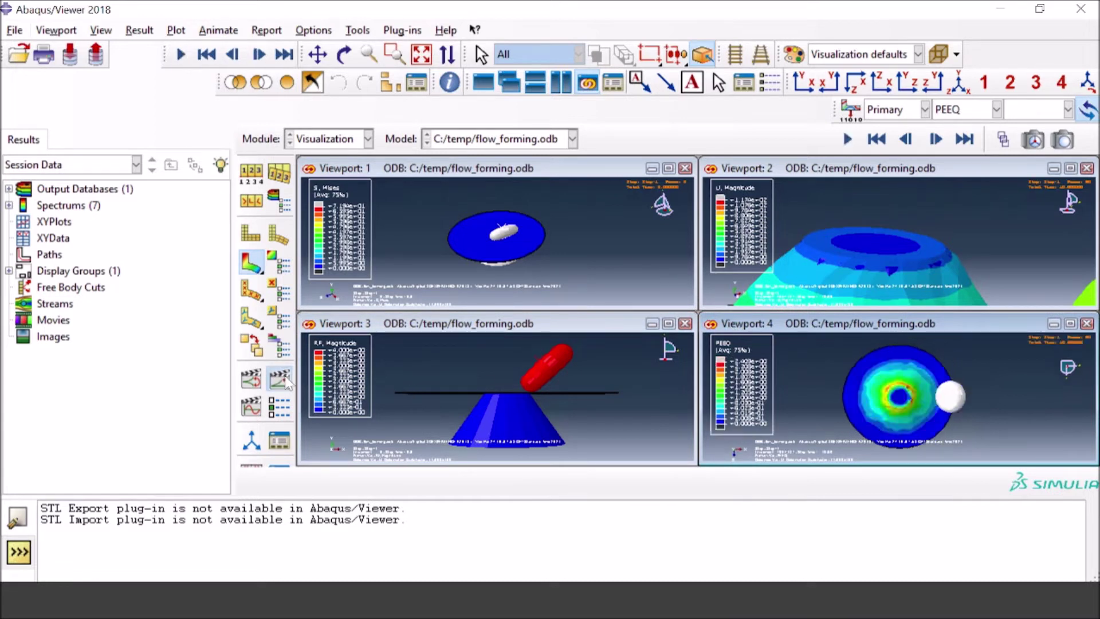
click(538, 326)
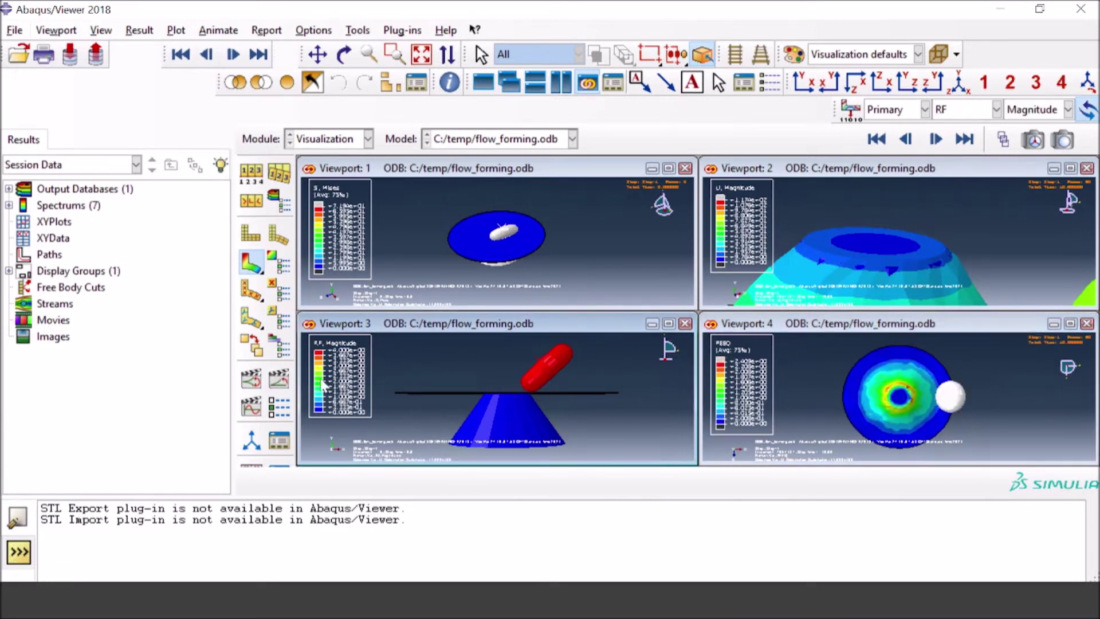
click(273, 385)
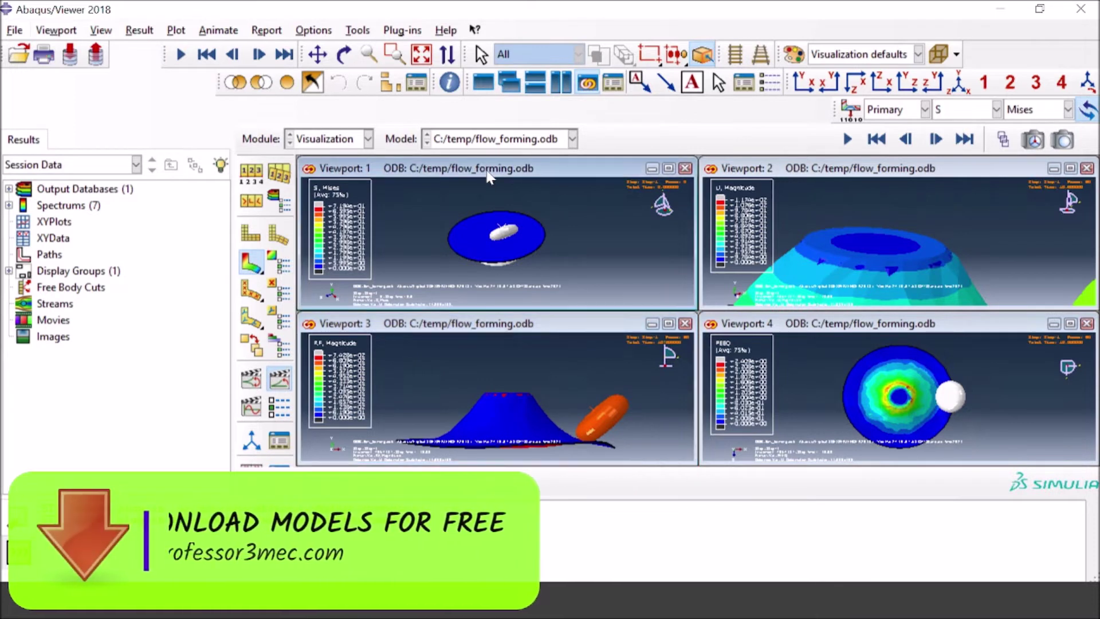
click(851, 173)
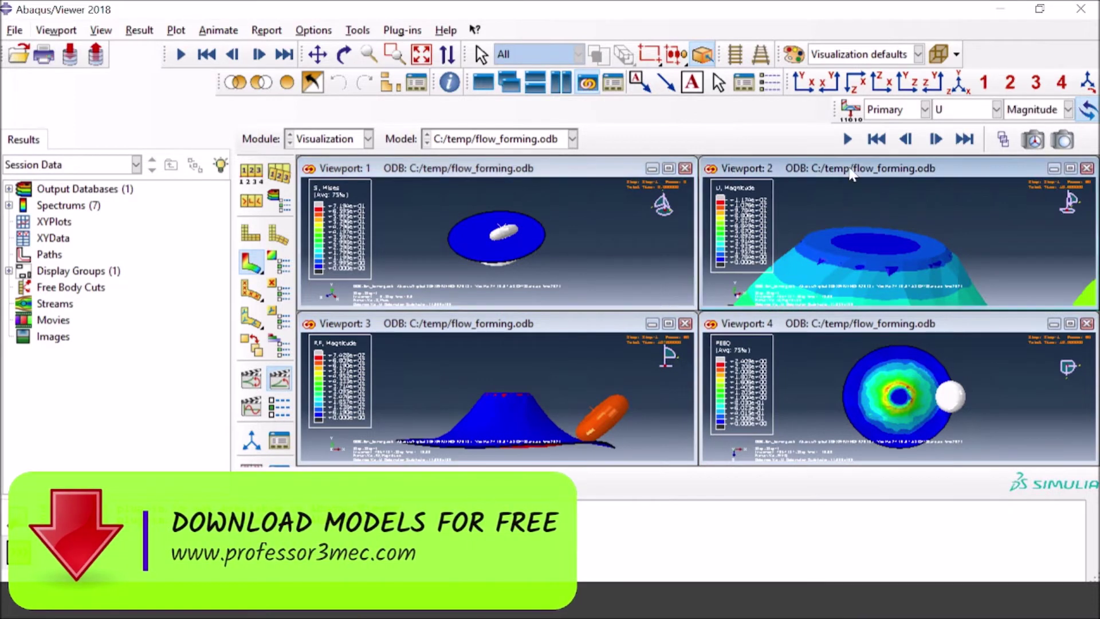
click(847, 139)
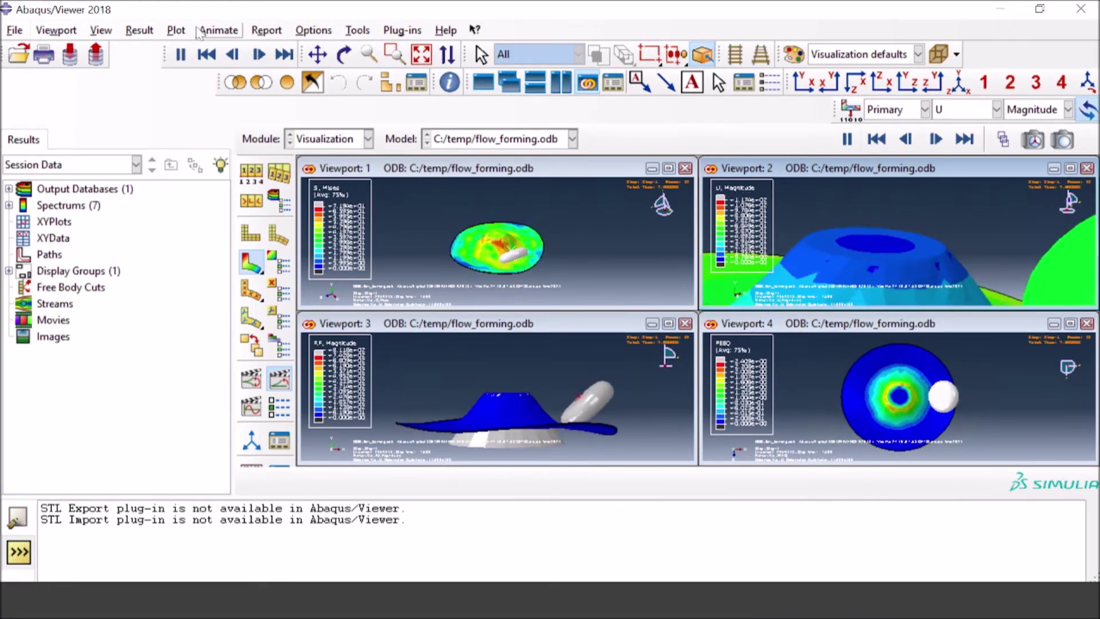
- Set up saving the animation of all viewports in AVI format under the file name test
click(56, 30)
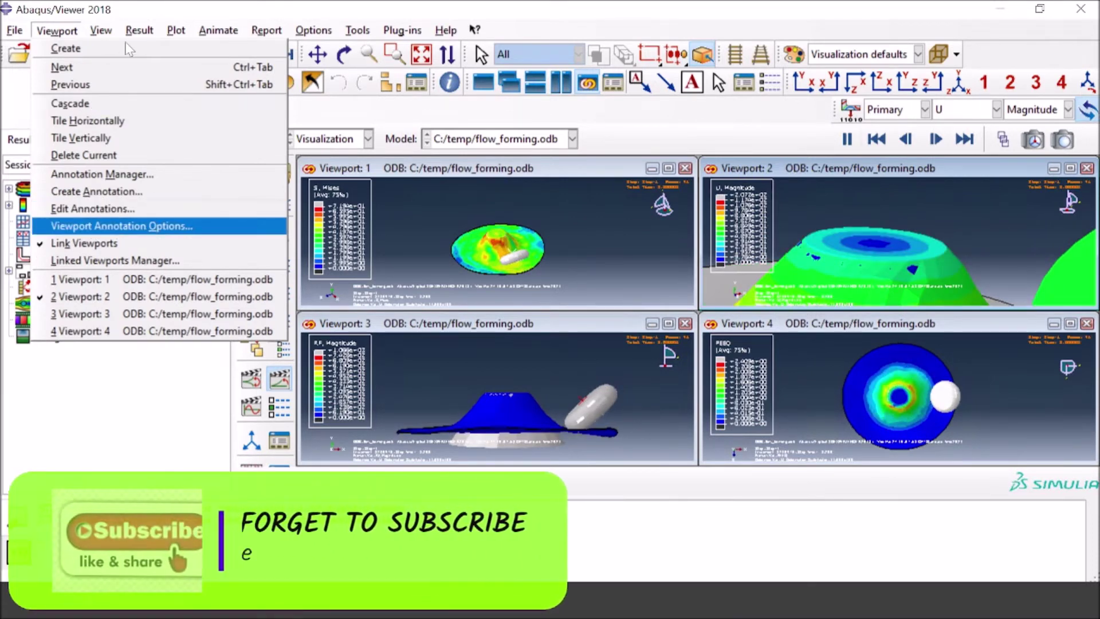
mouse_move(219, 29)
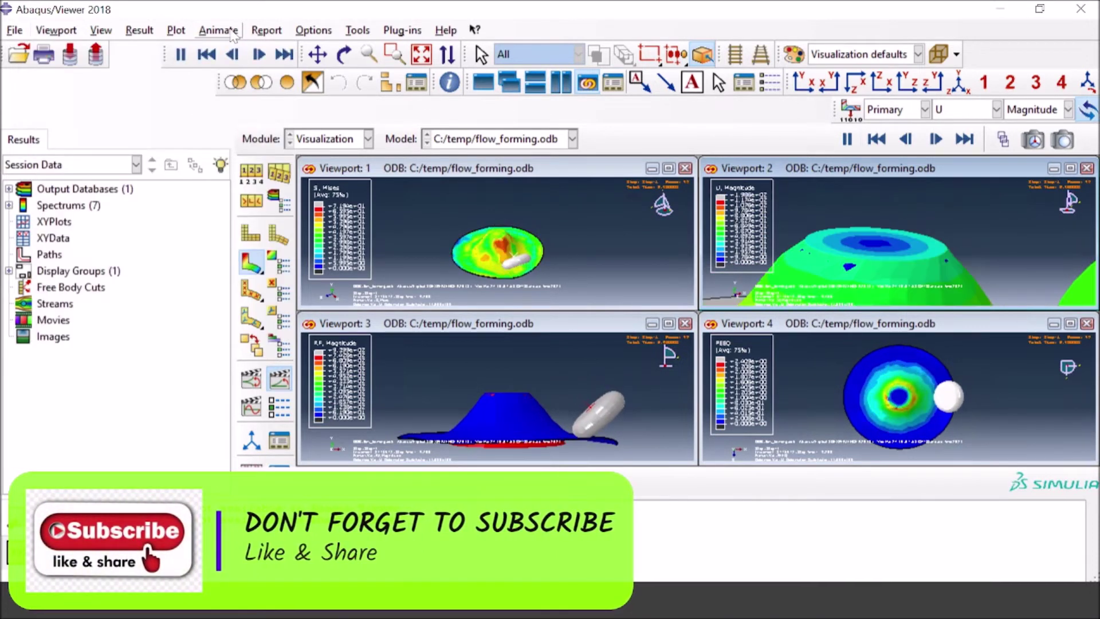
click(225, 102)
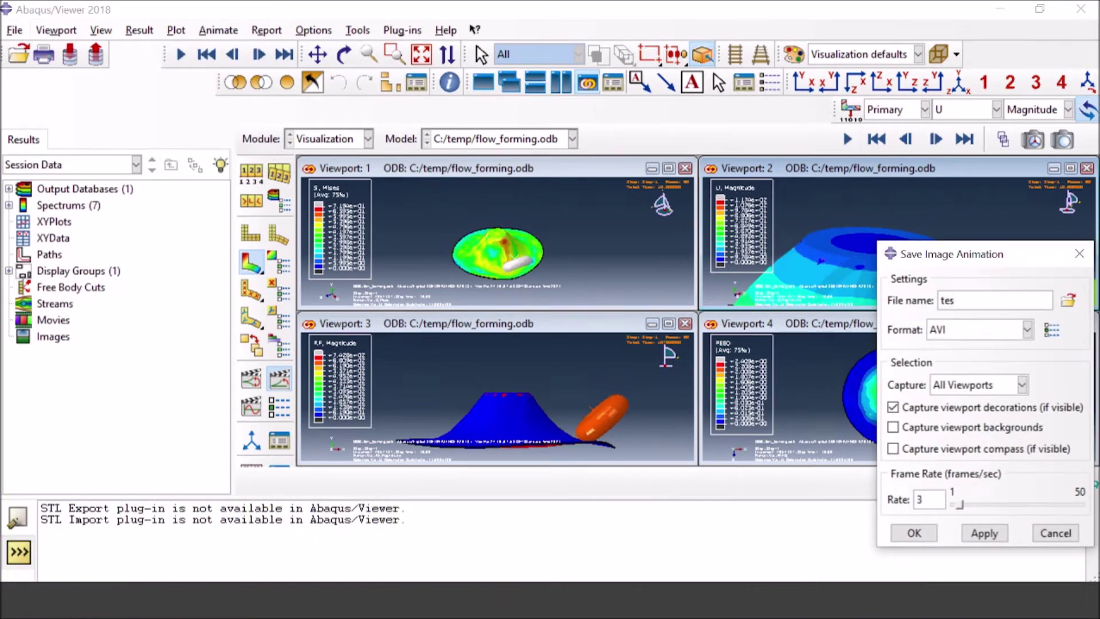
click(989, 334)
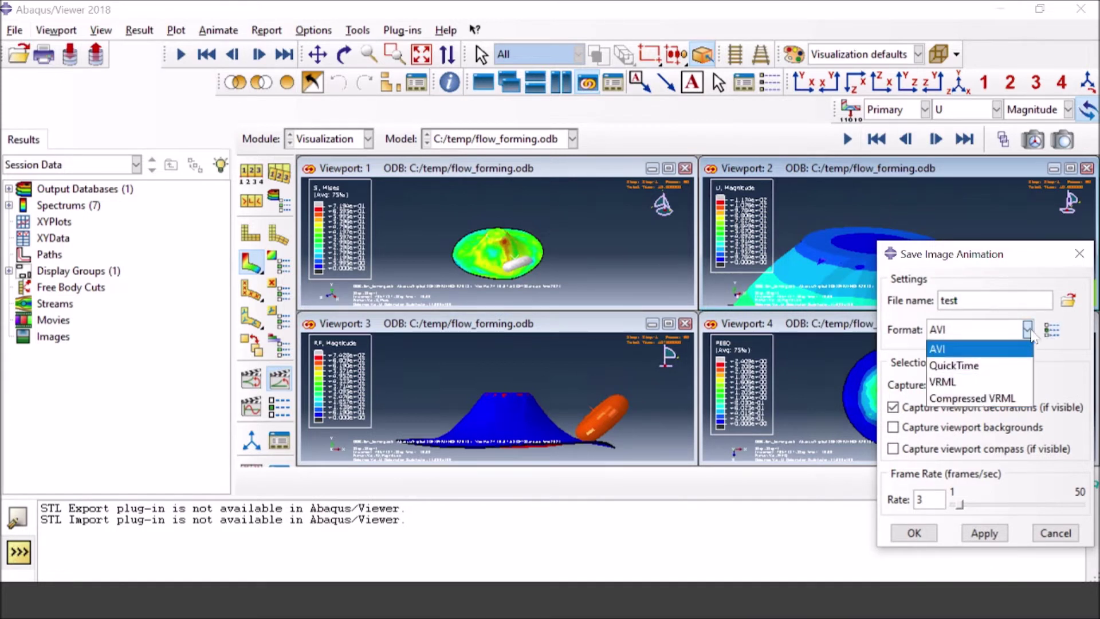
click(1051, 335)
- Set the AVI options to the on-screen image size and the Microsoft Video 1 codec
click(1051, 330)
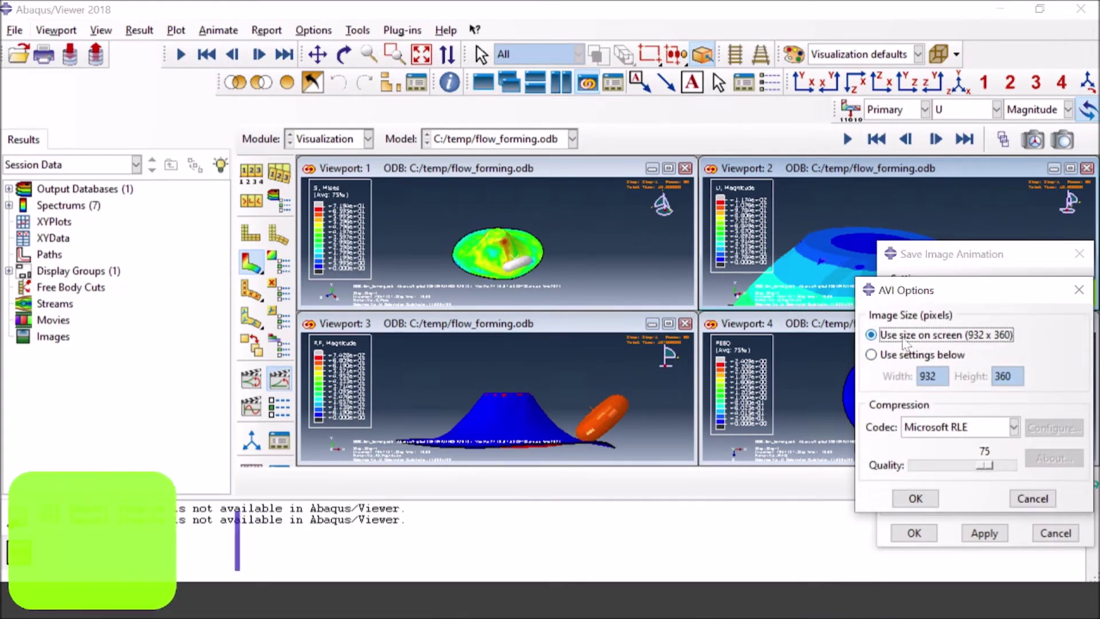
click(916, 356)
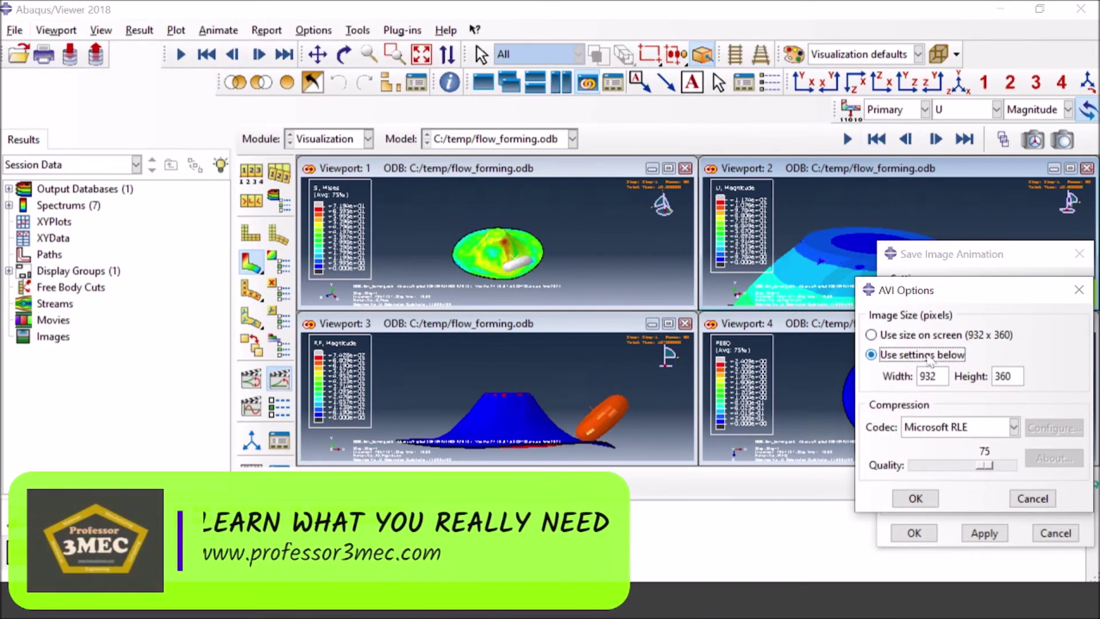
click(912, 336)
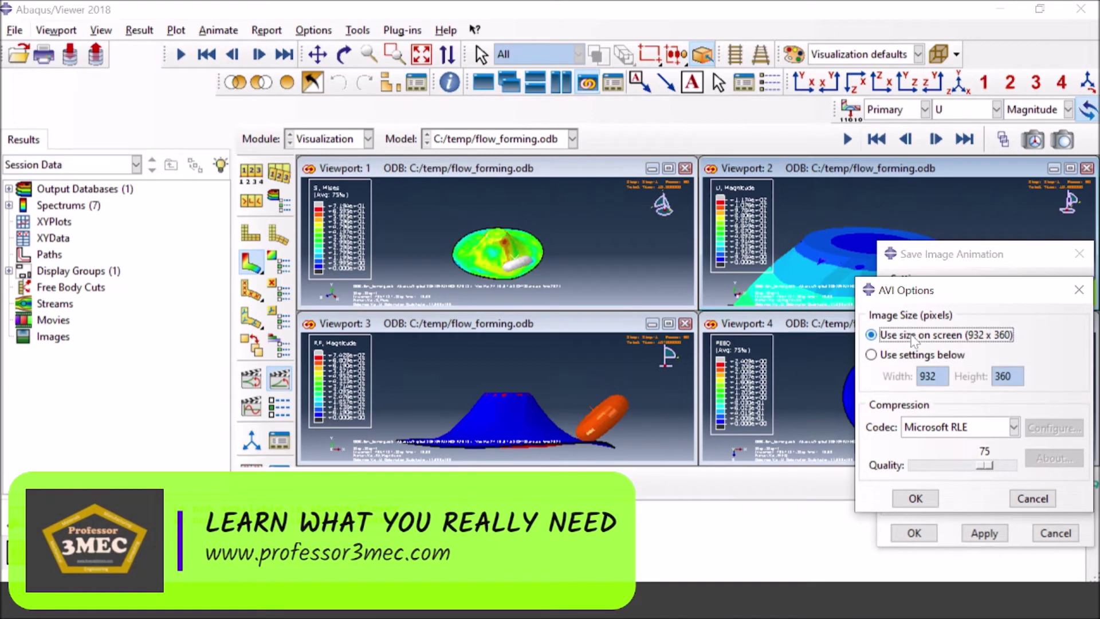
click(1002, 434)
click(938, 512)
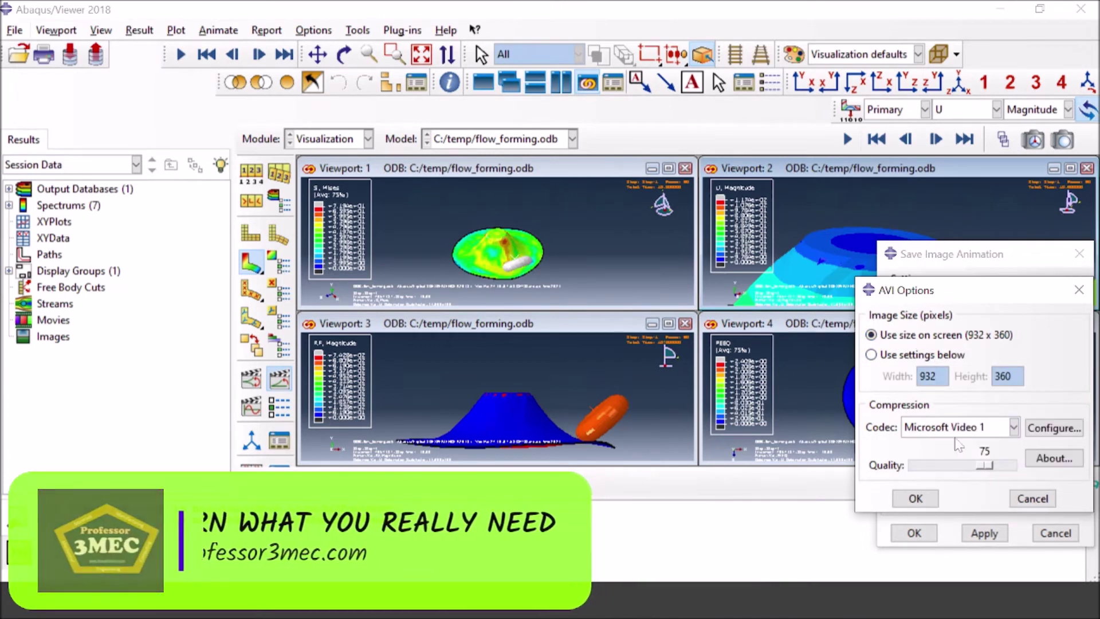
click(1049, 427)
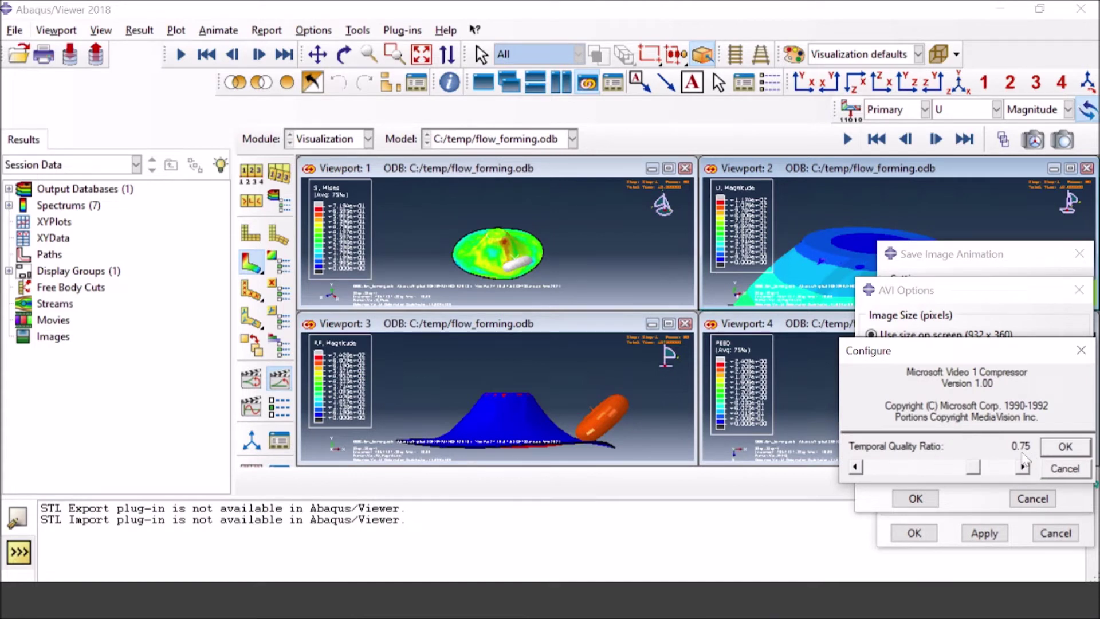
click(1062, 454)
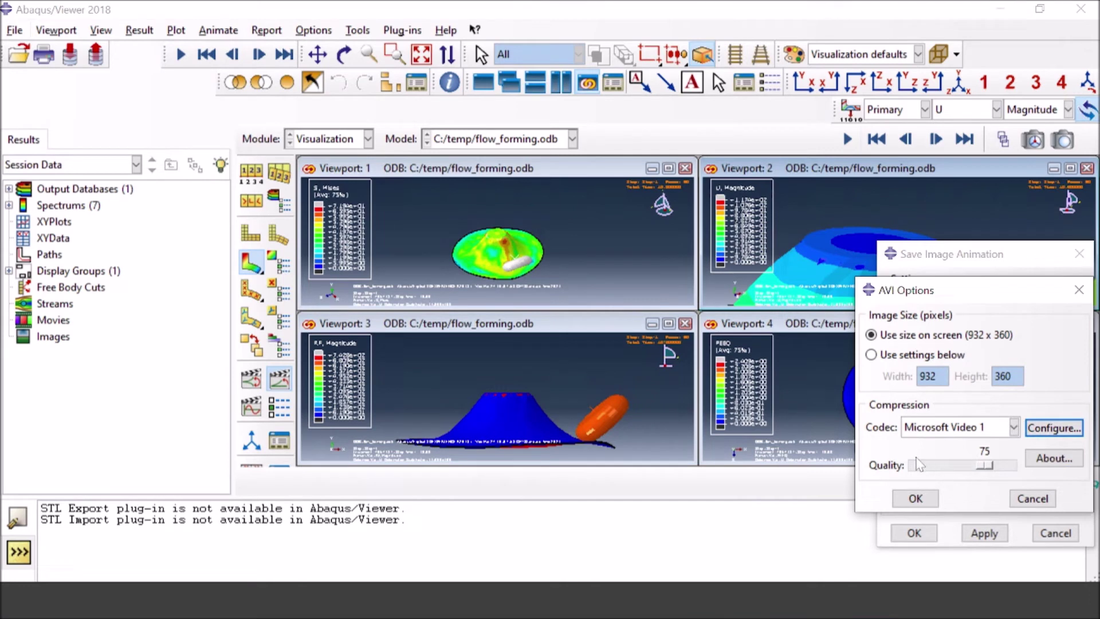
click(915, 503)
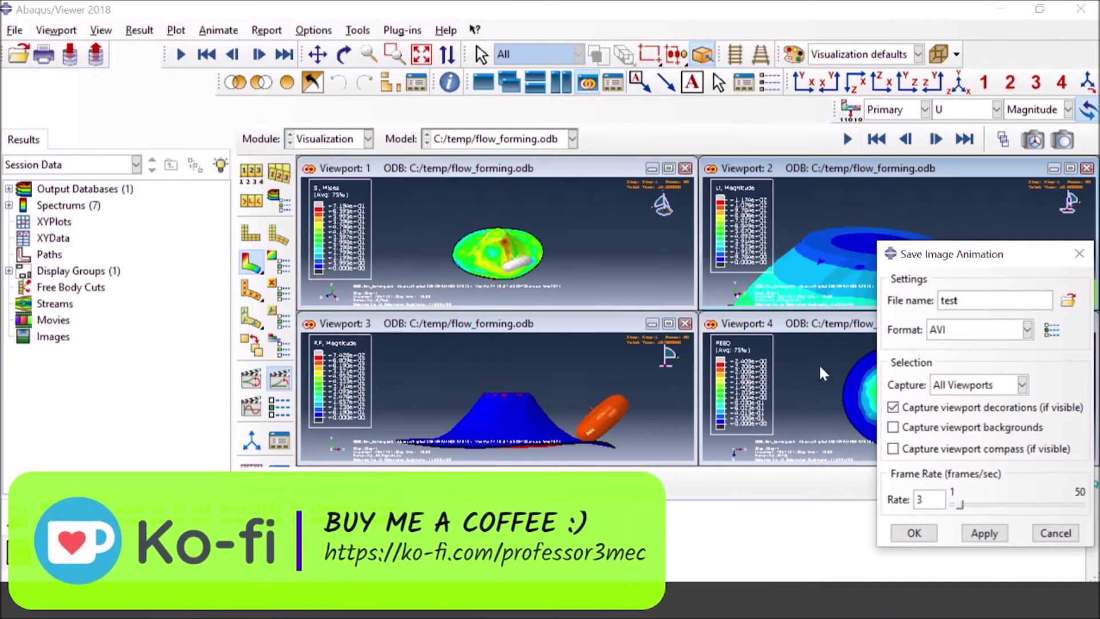
- Save the animation with viewport backgrounds and compass captured at 2 frames per second, overwriting the existing test.avi
click(945, 427)
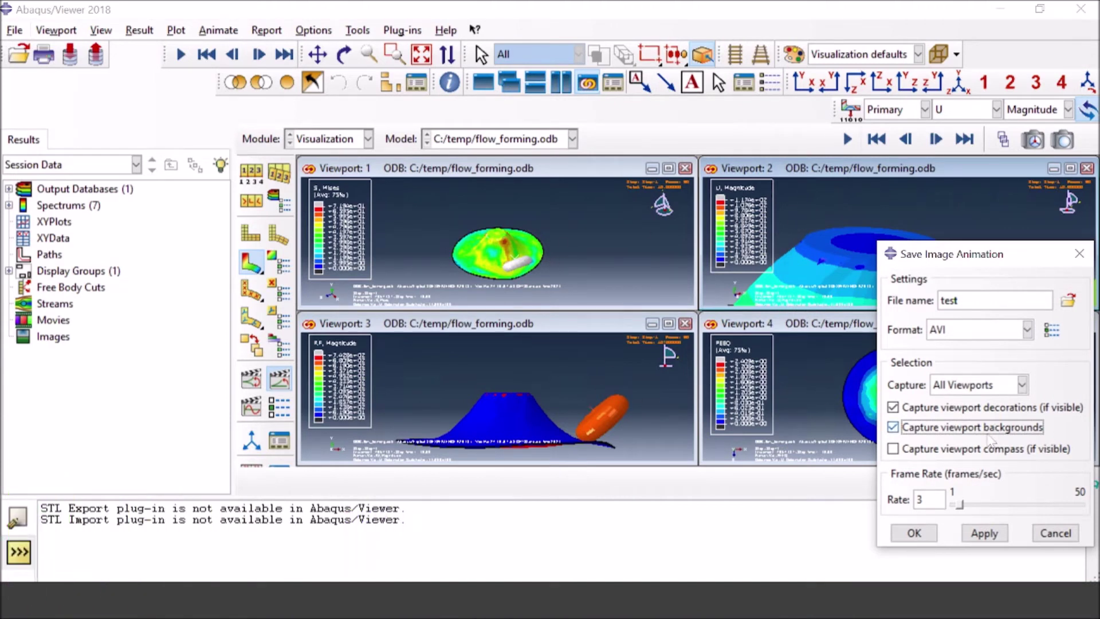
click(894, 449)
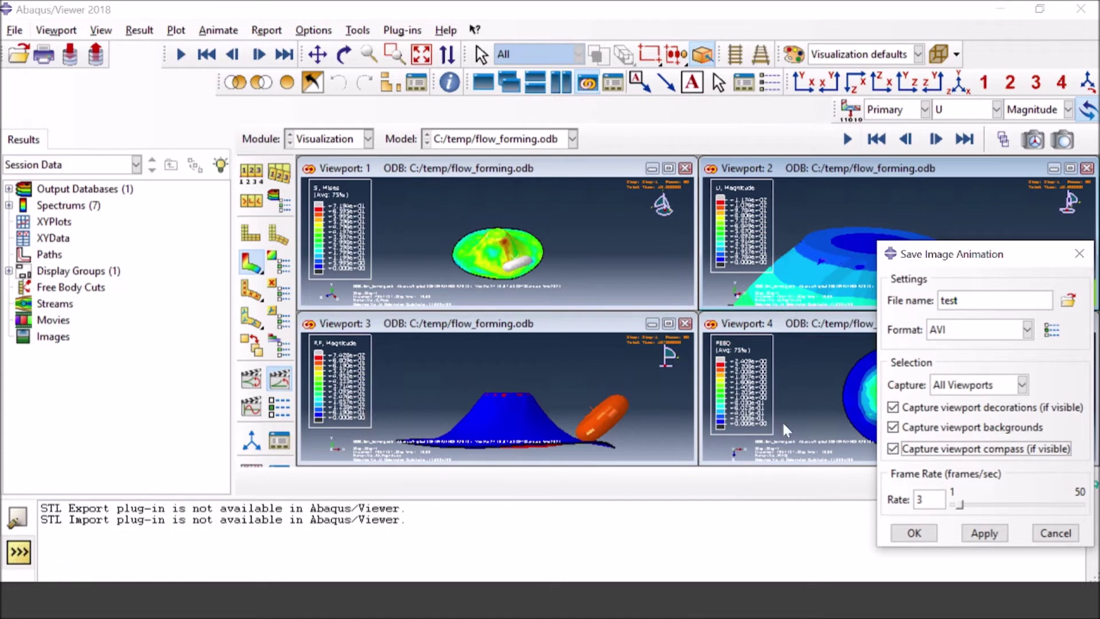
click(920, 499)
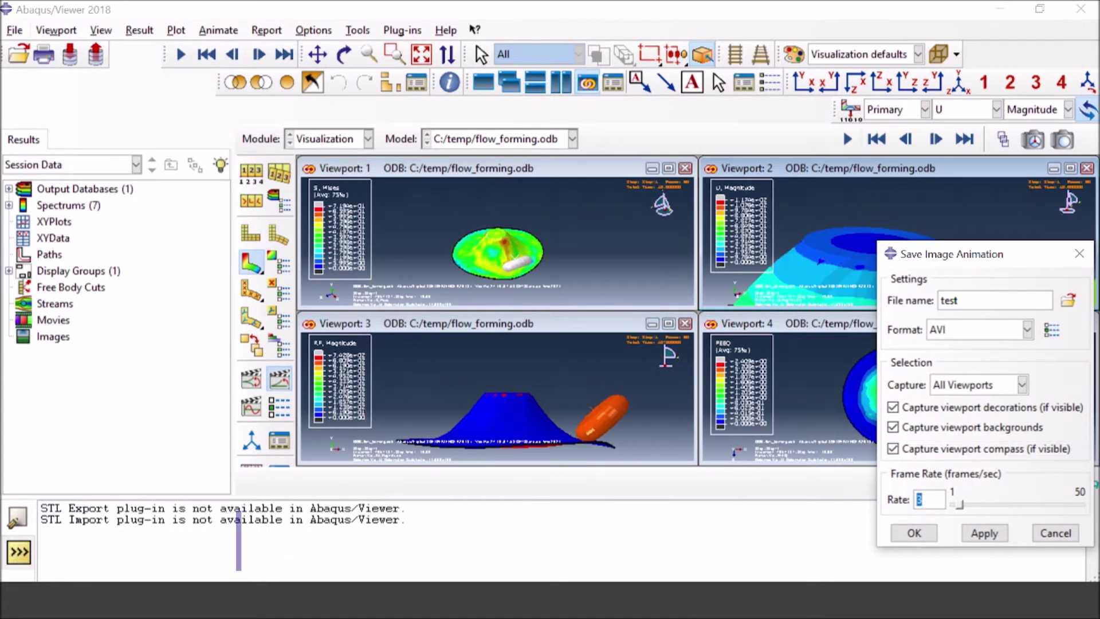
text(2)
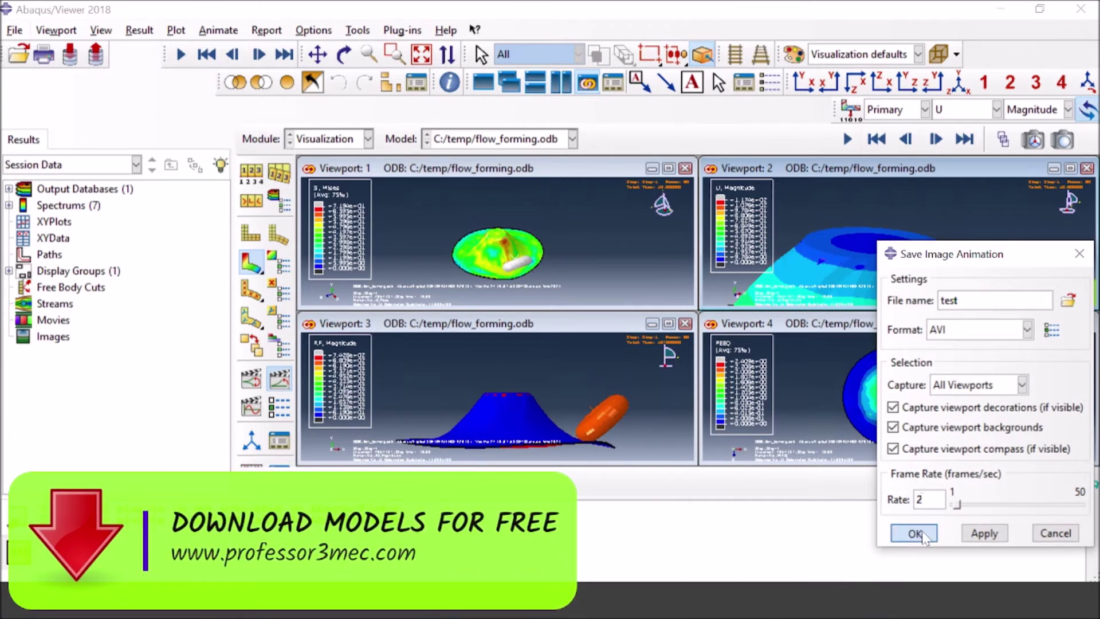
click(915, 533)
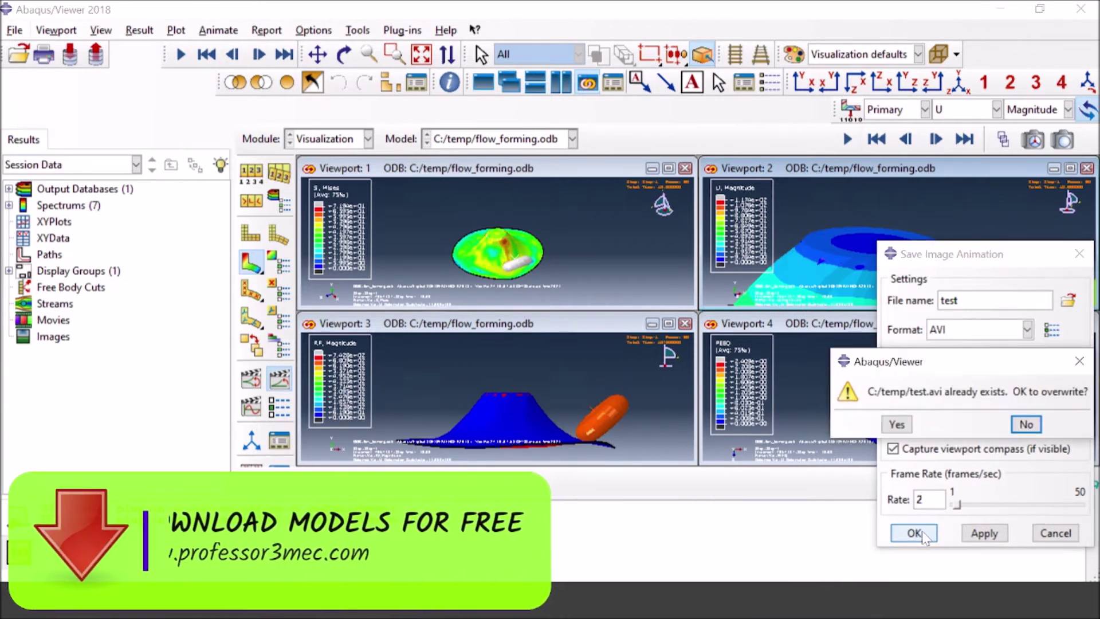
click(897, 424)
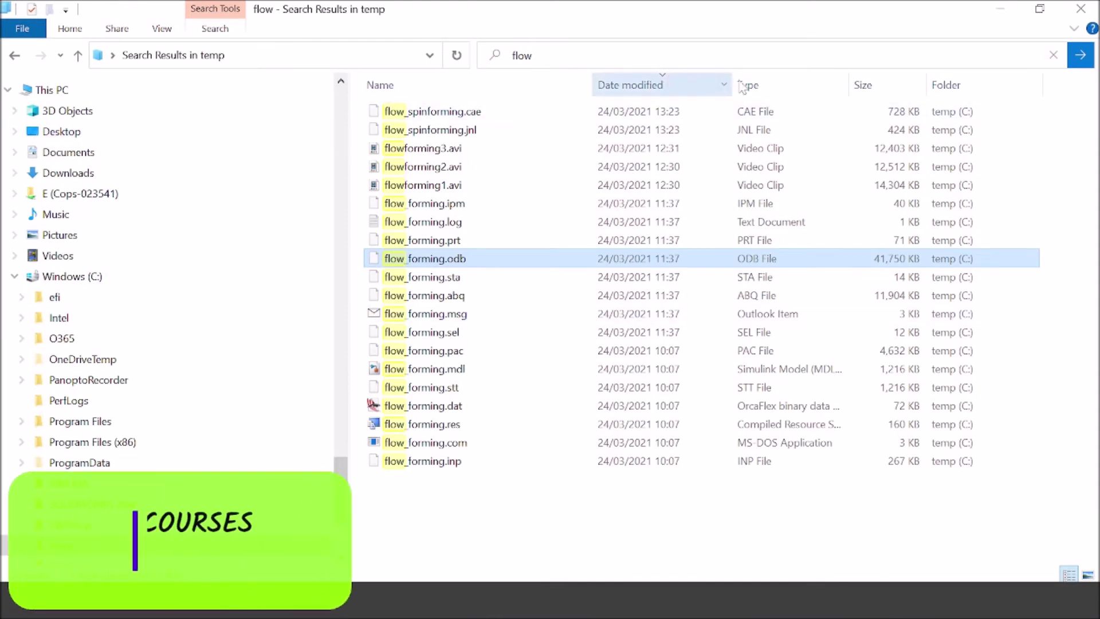
- In File Explorer, return to the C:\temp folder, watch test.avi in a maximized player and close it
click(573, 56)
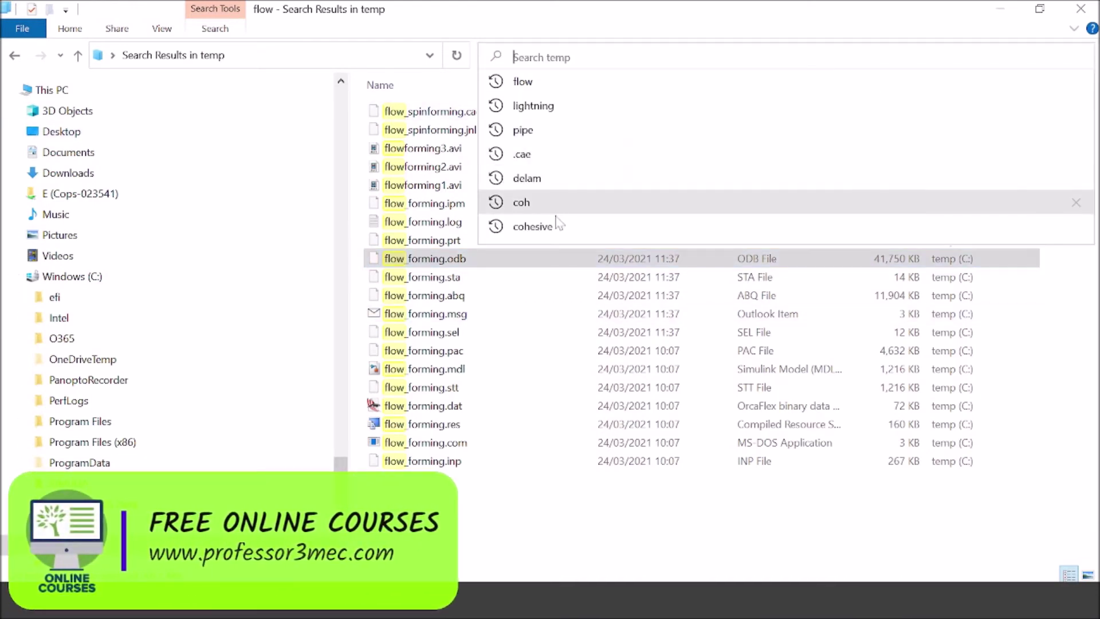
click(505, 332)
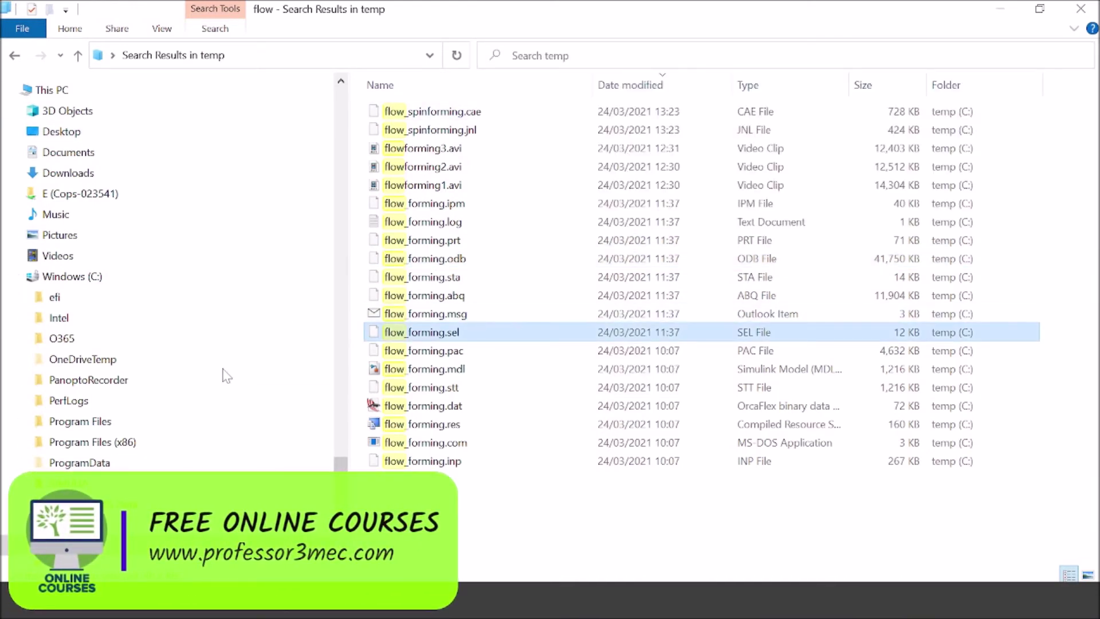
key(alt+Left)
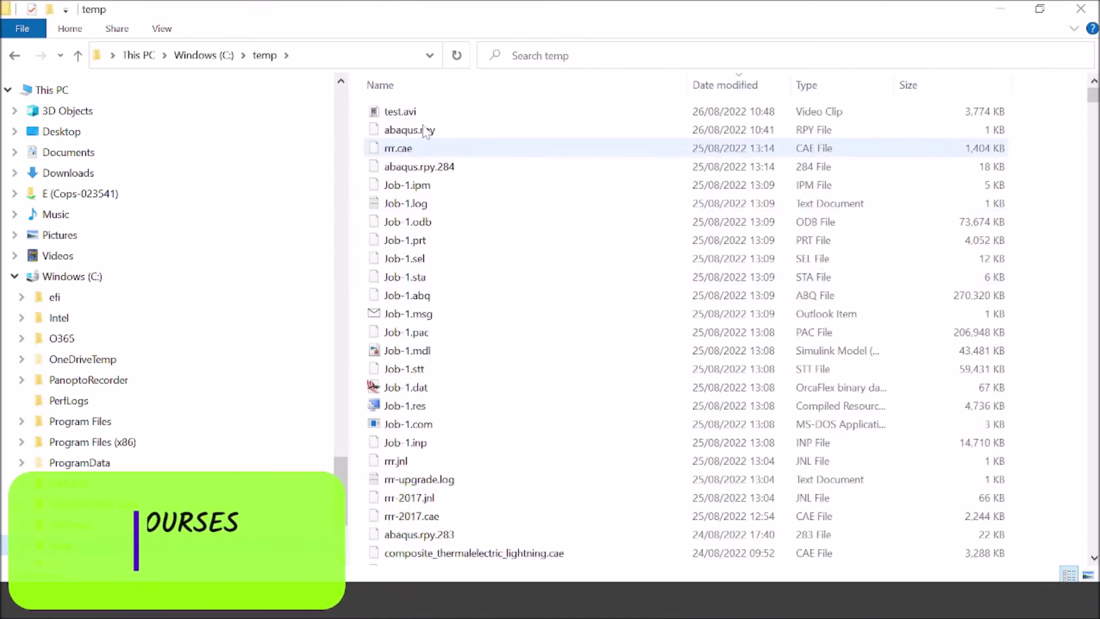
double_click(420, 112)
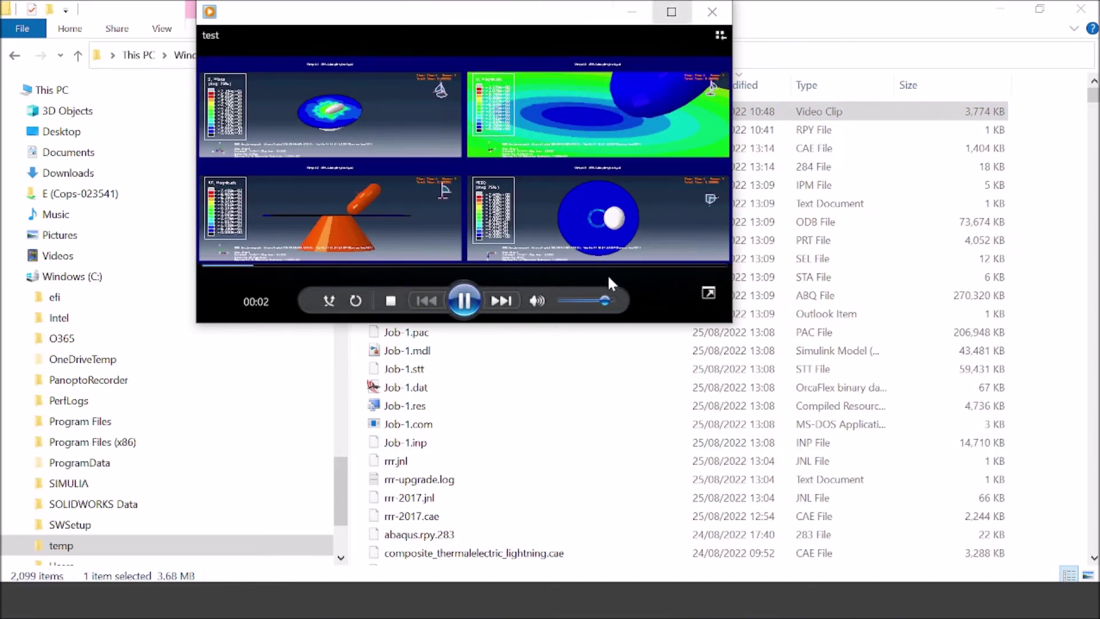
key(super+Up)
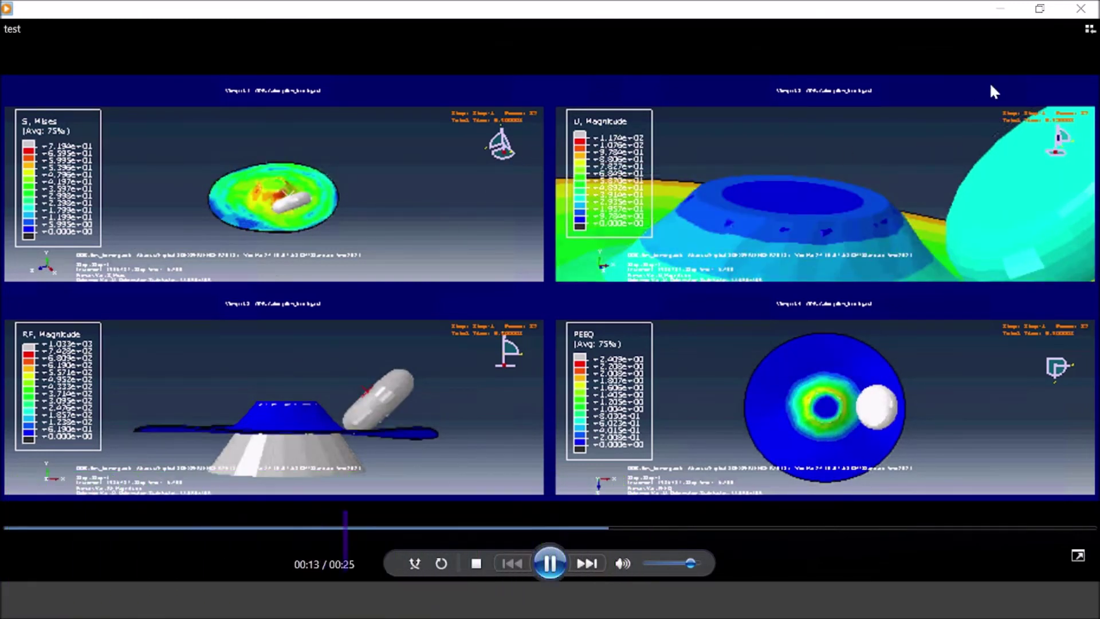
click(1081, 9)
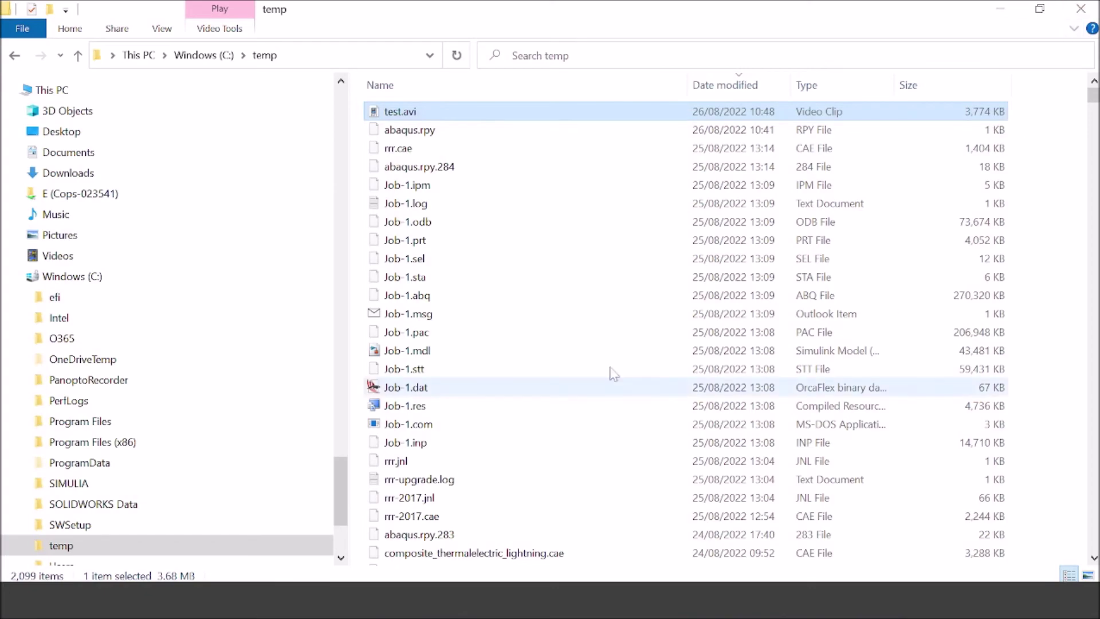
- In Abaqus/Viewer, save the animation of all viewports without decorations, backgrounds or compass, overwriting the existing test.avi
key(alt+Tab)
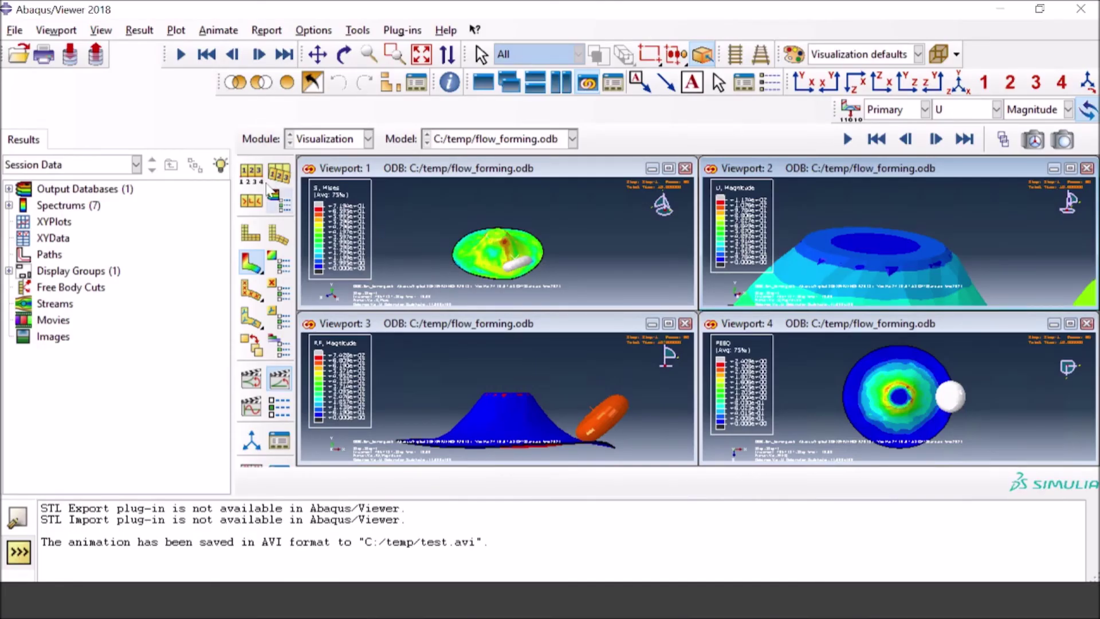
click(227, 31)
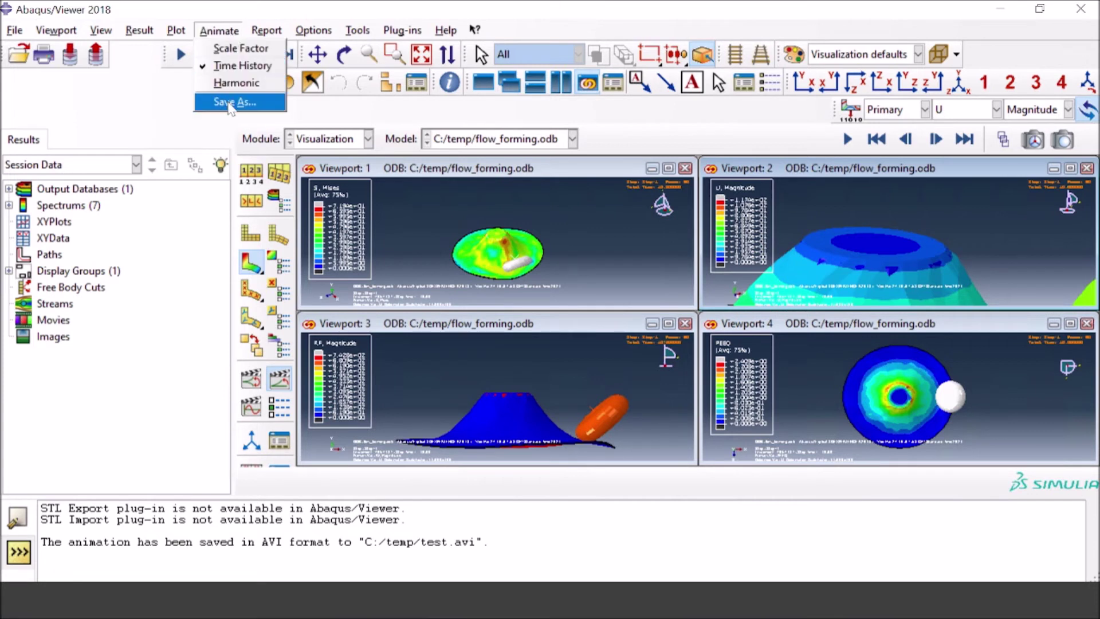
click(231, 103)
click(893, 408)
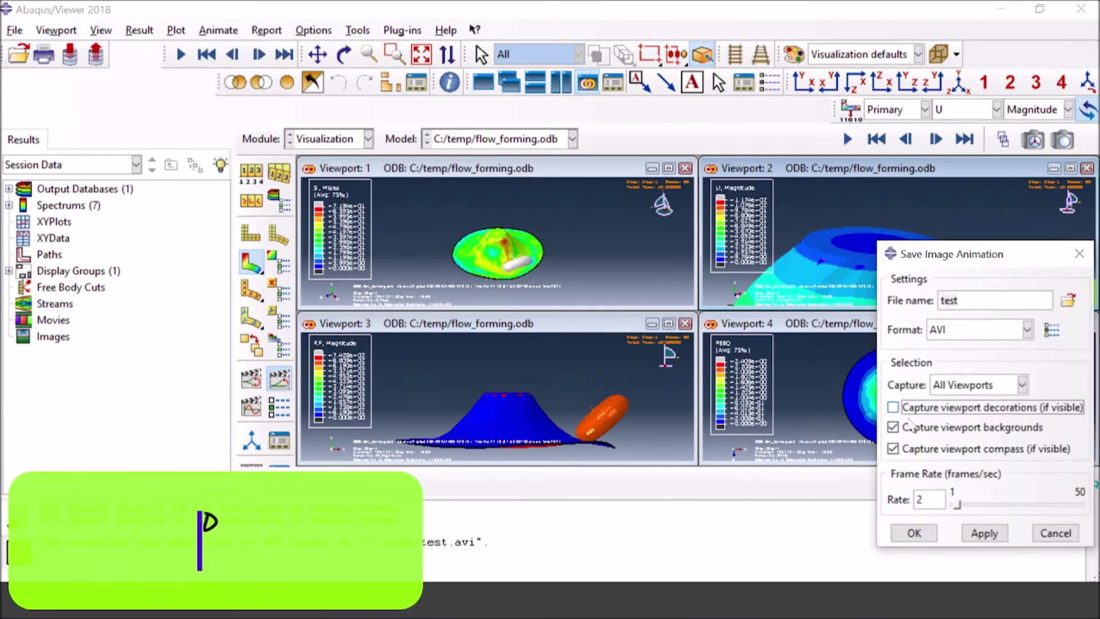
click(893, 428)
click(893, 448)
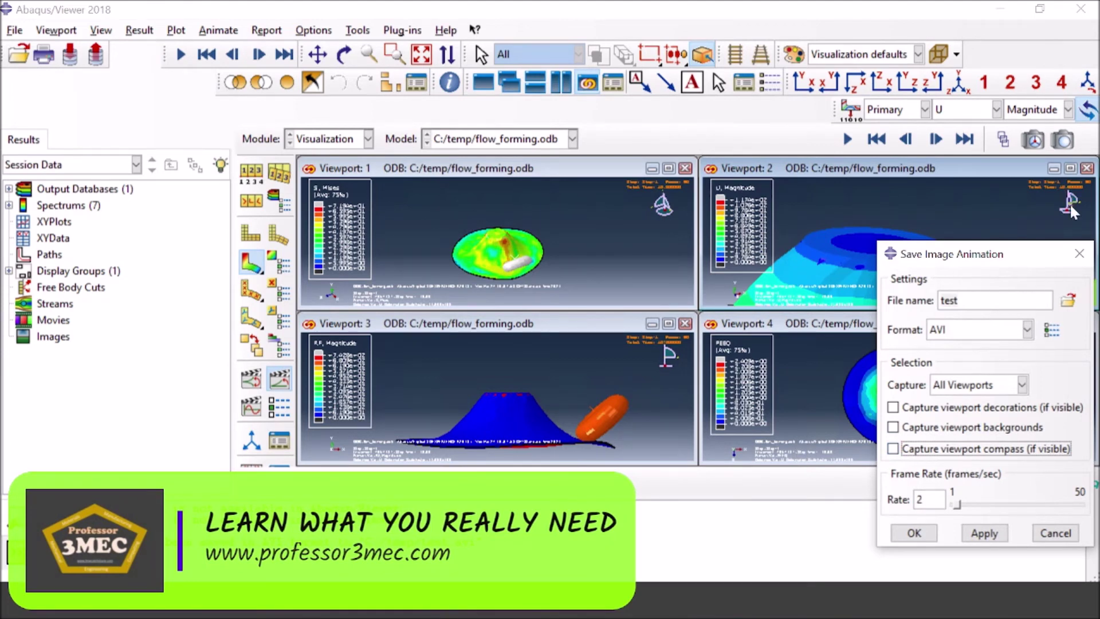
click(908, 534)
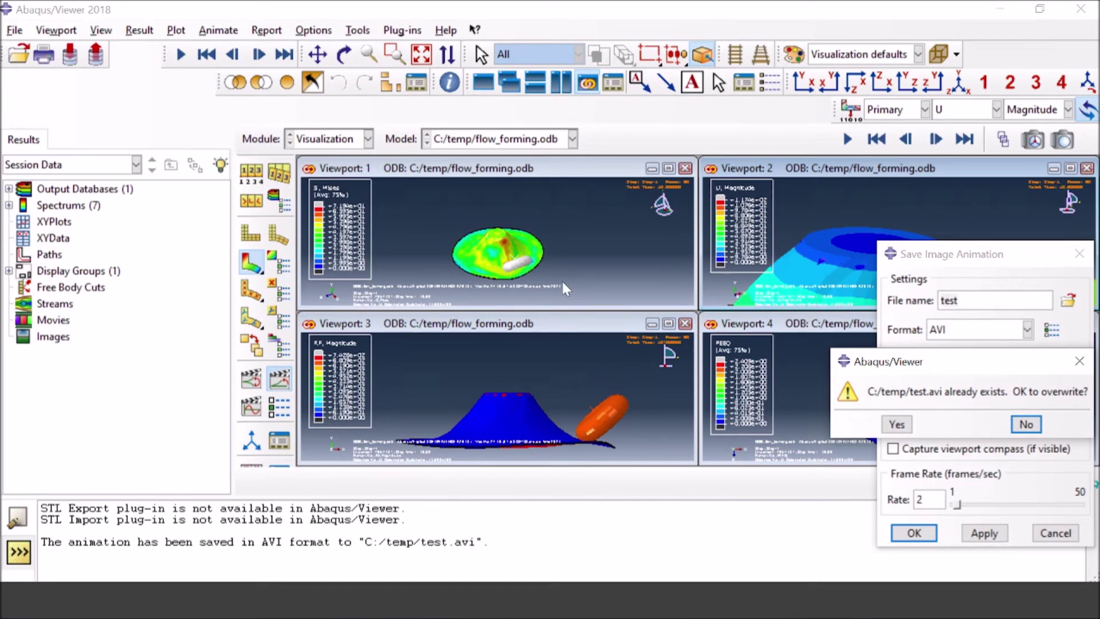
click(898, 424)
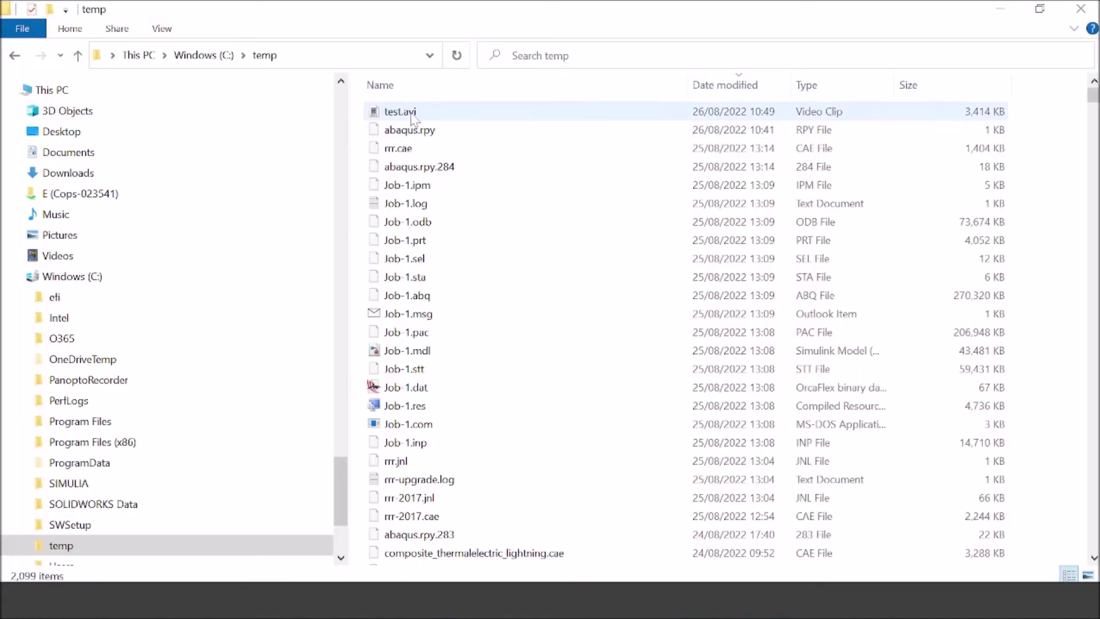
- Watch test.avi from the C:\temp folder, close the player and return to Abaqus/Viewer
double_click(408, 112)
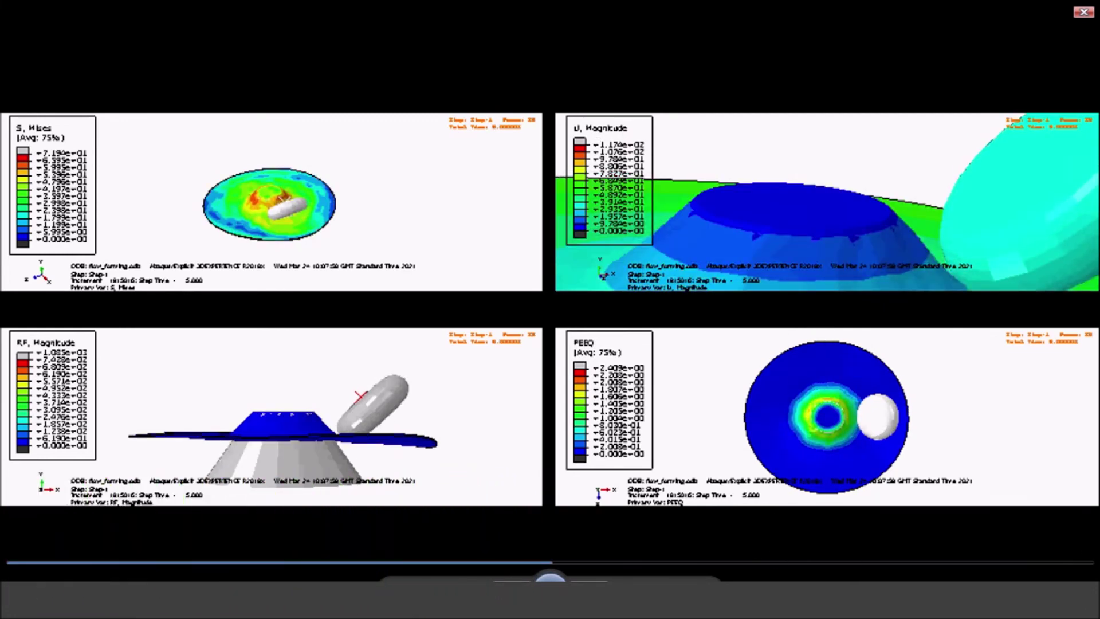
click(1083, 12)
key(alt+Tab)
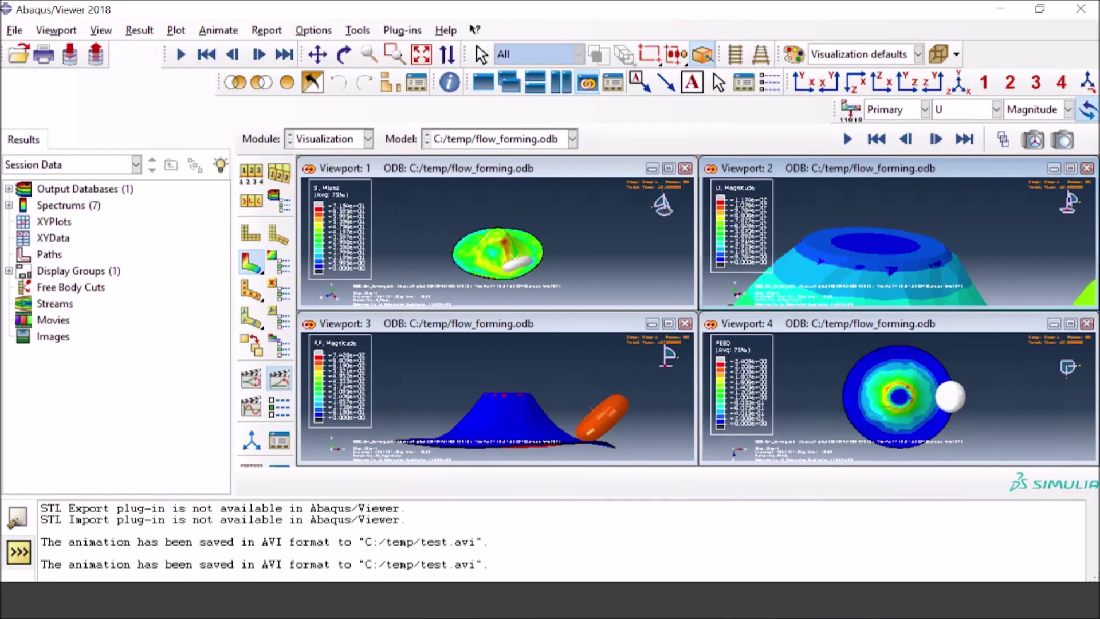
- Hide the state block and the title block in the viewport annotation options
click(56, 32)
click(121, 226)
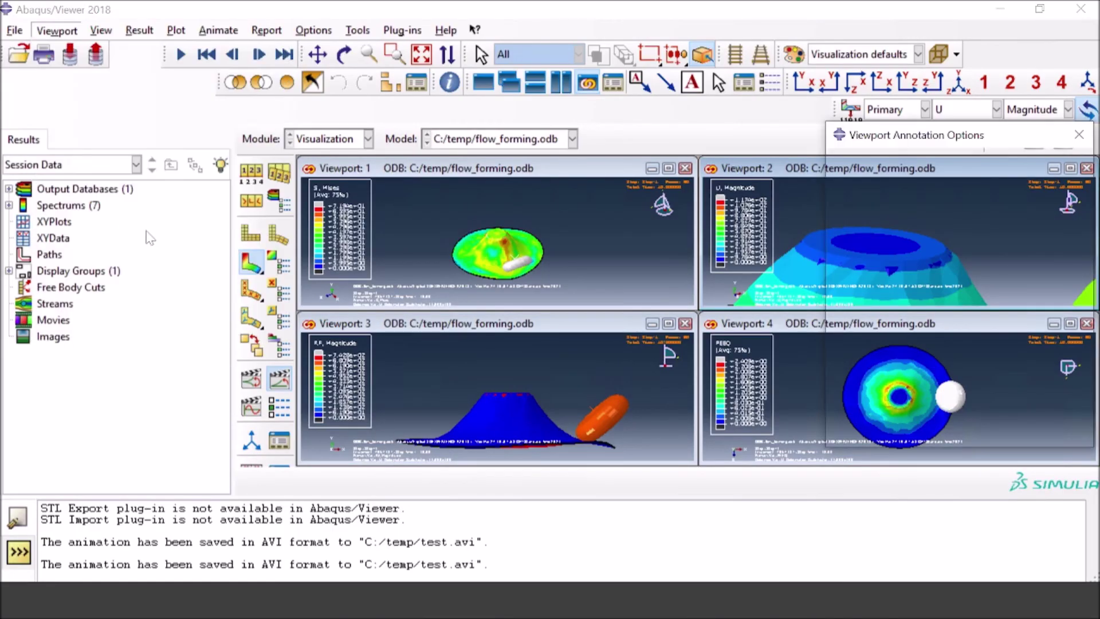
click(847, 284)
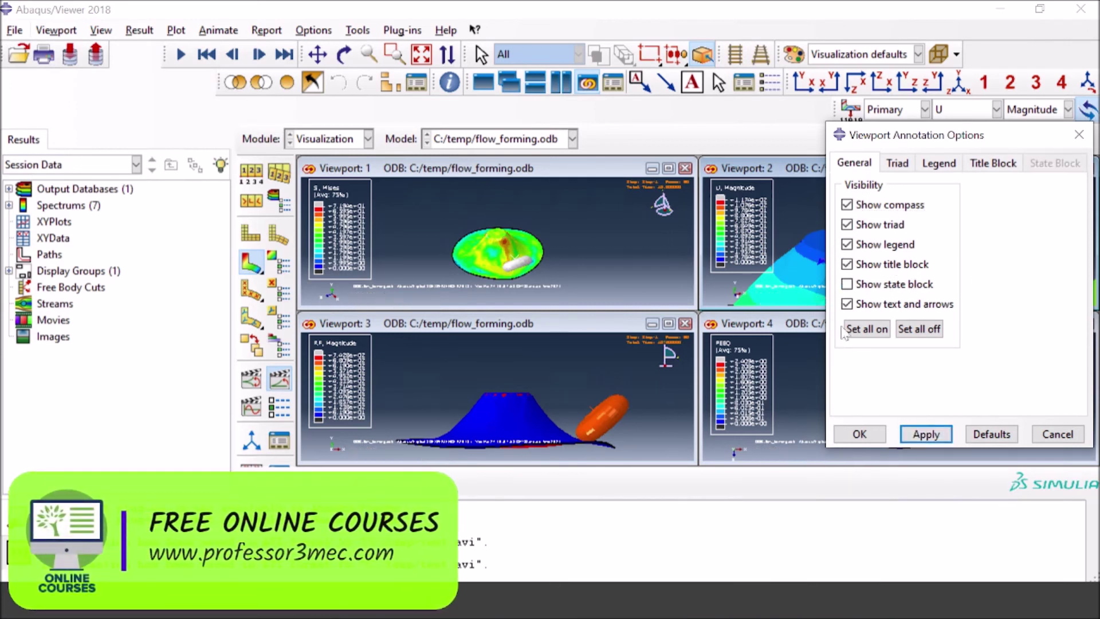
click(871, 265)
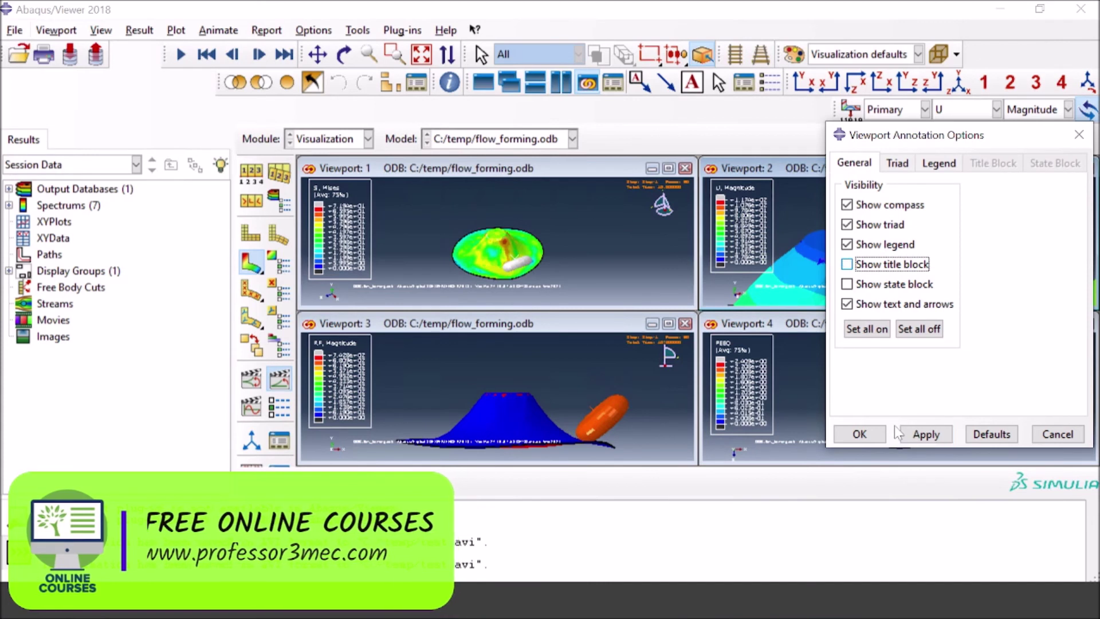
click(926, 434)
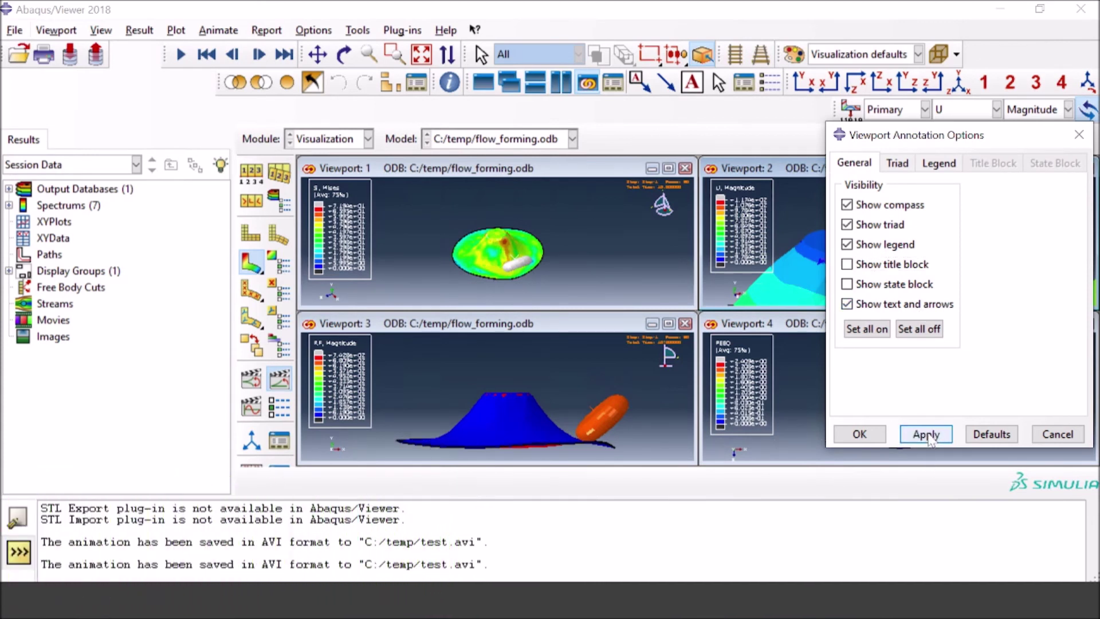
click(860, 434)
- Save the animation of all viewports again as an AVI named test with unchanged capture settings, overwriting the existing file
click(220, 31)
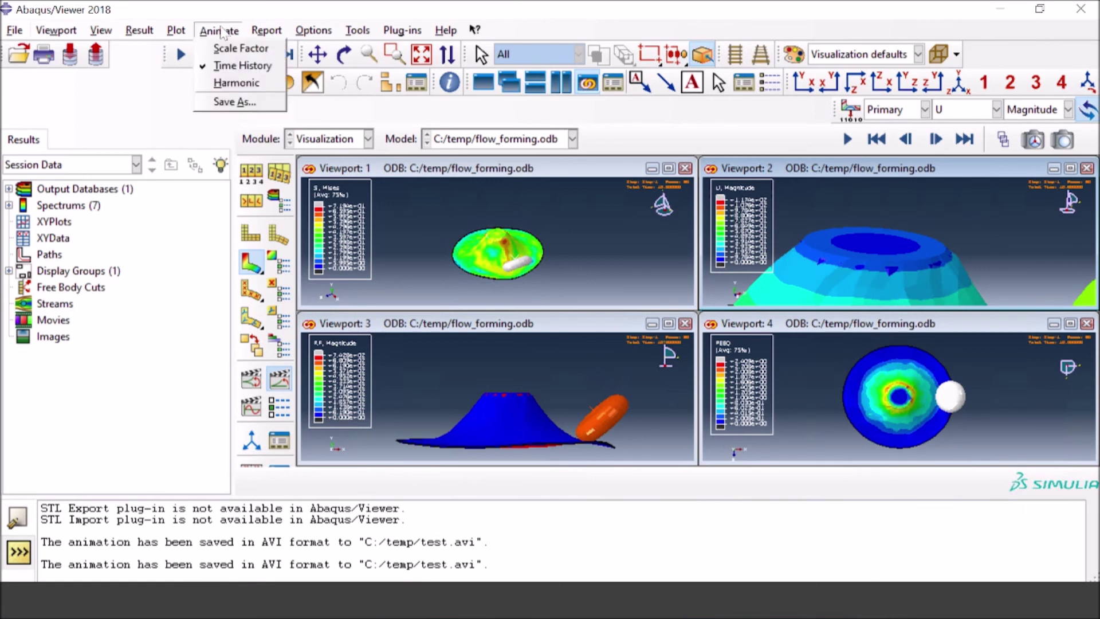
click(247, 103)
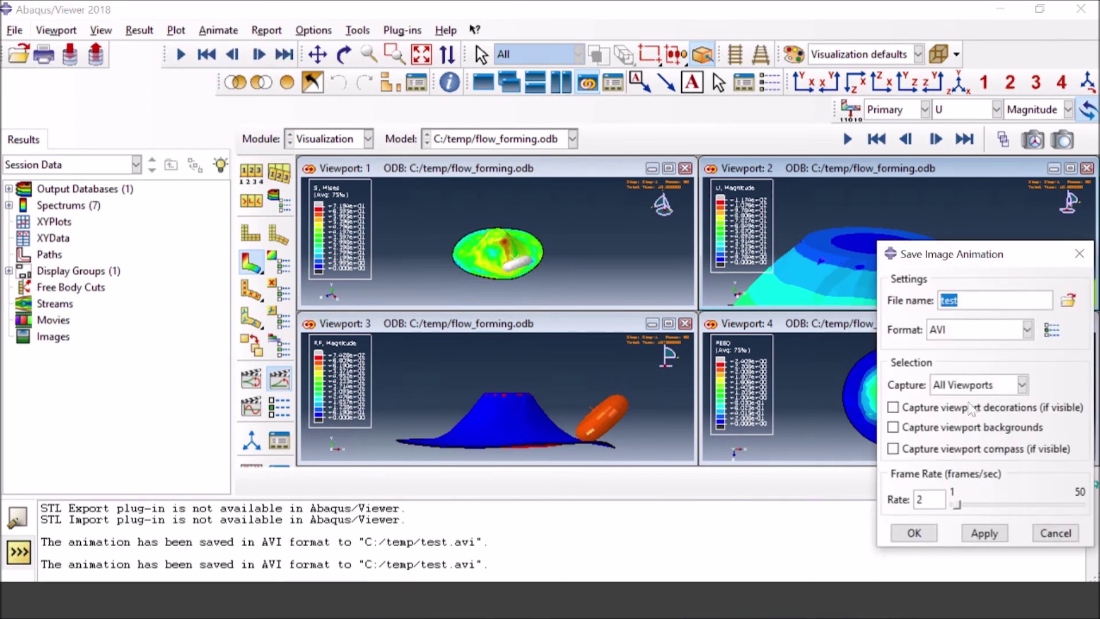
click(914, 532)
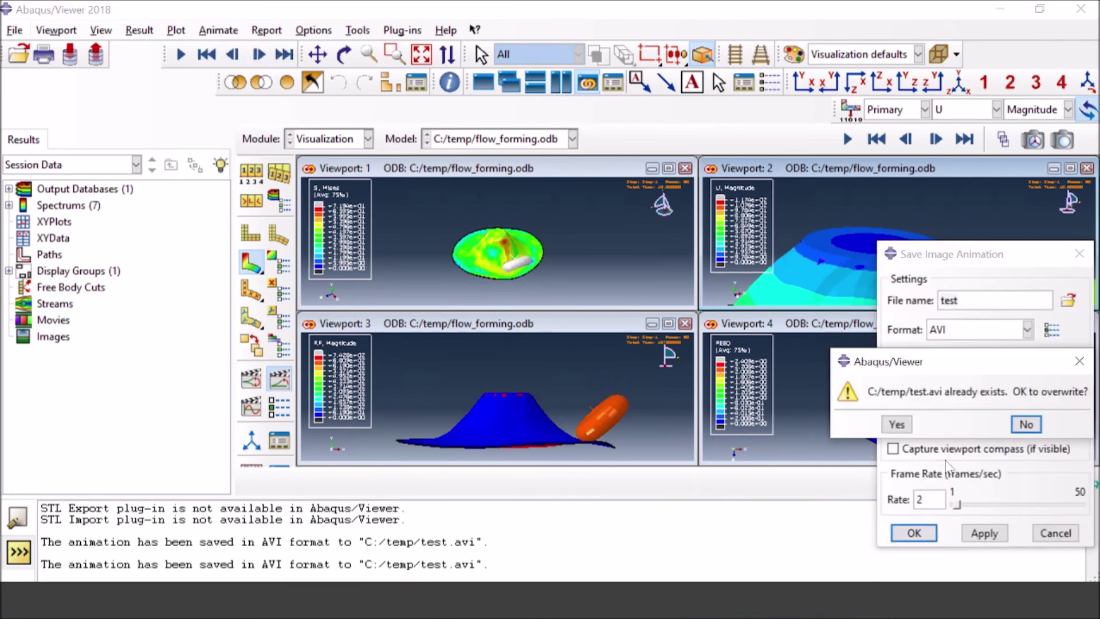
click(896, 424)
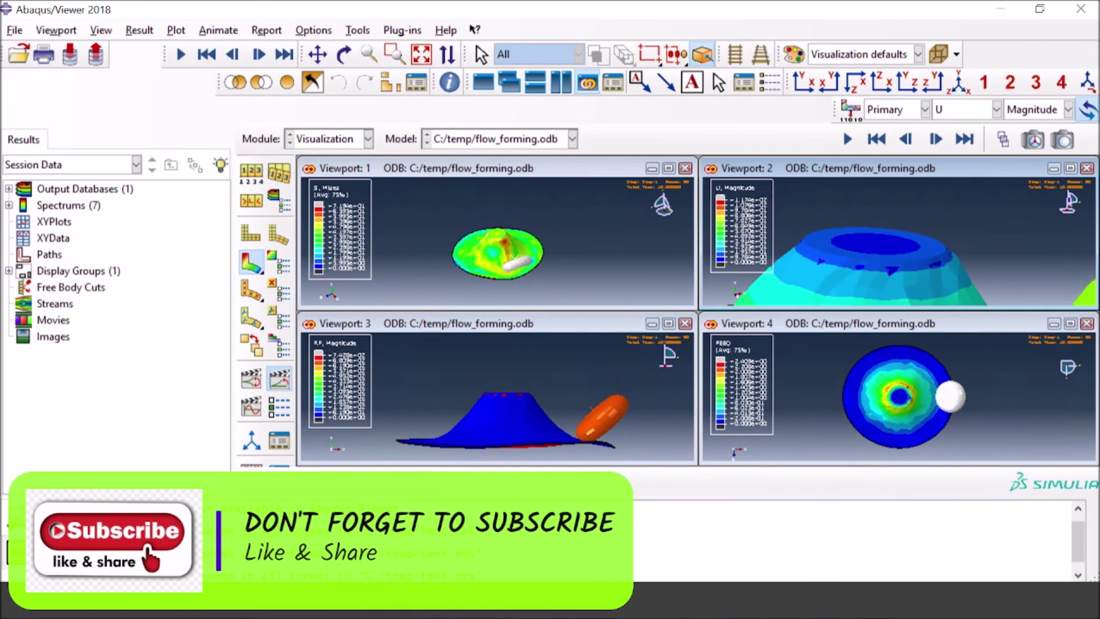
- In File Explorer, play the newly saved test.avi and view it full screen
key(alt+Tab)
double_click(400, 112)
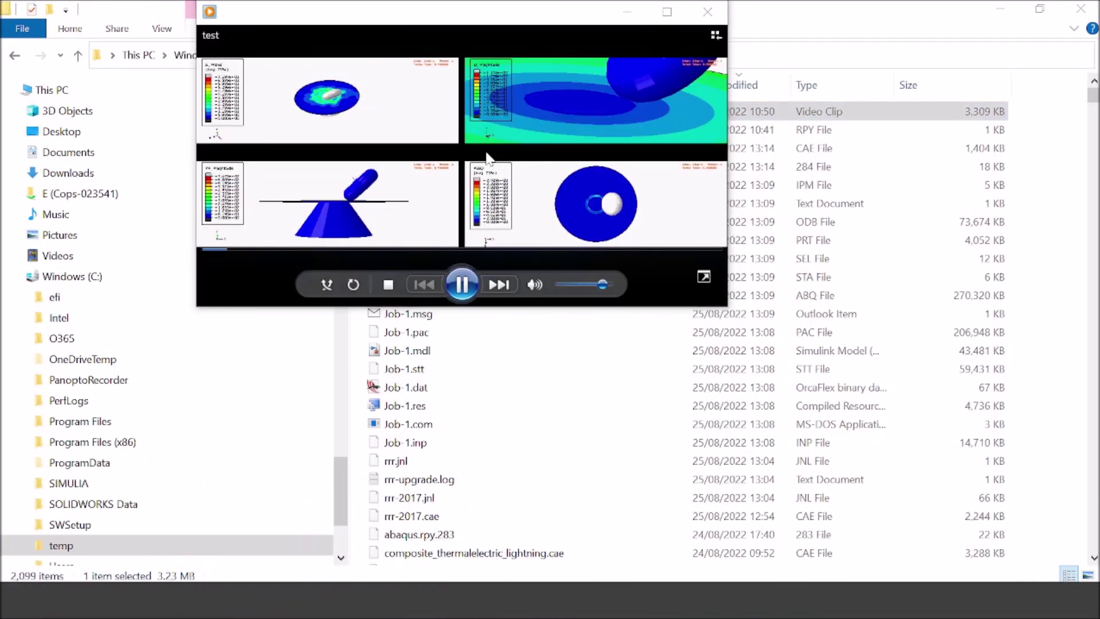
double_click(487, 156)
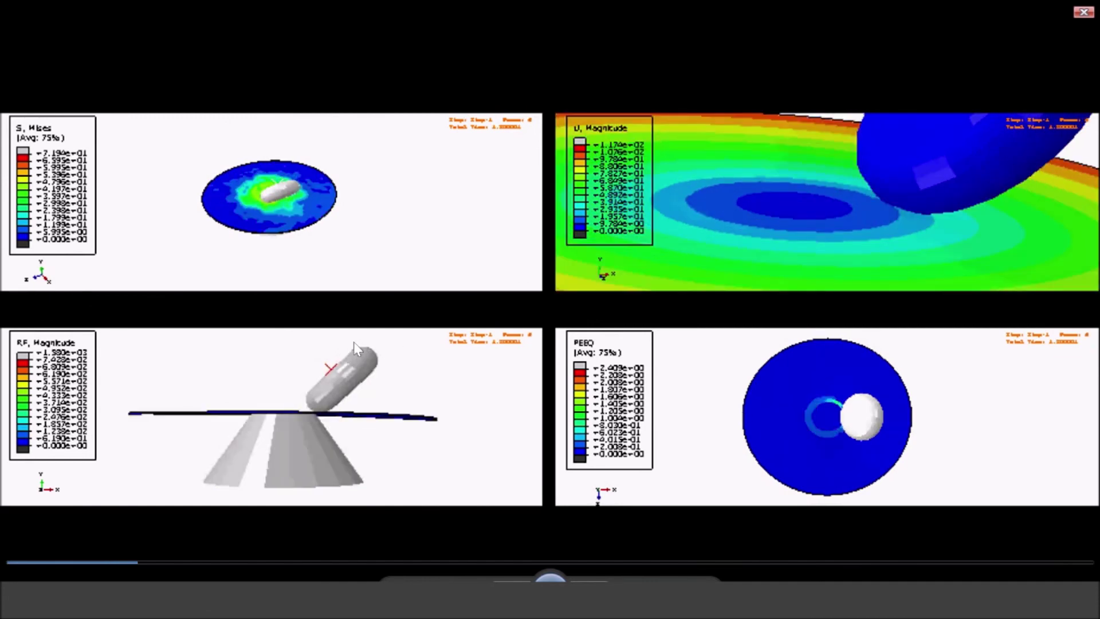